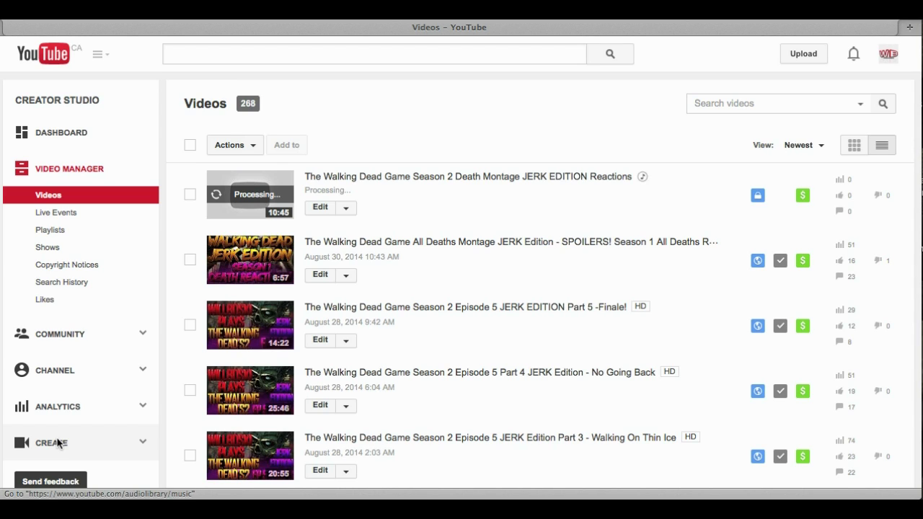
Open Creator Studio's Create section, which lands on the Audio Library
{"action": "left_click", "coordinate": [59, 442]}
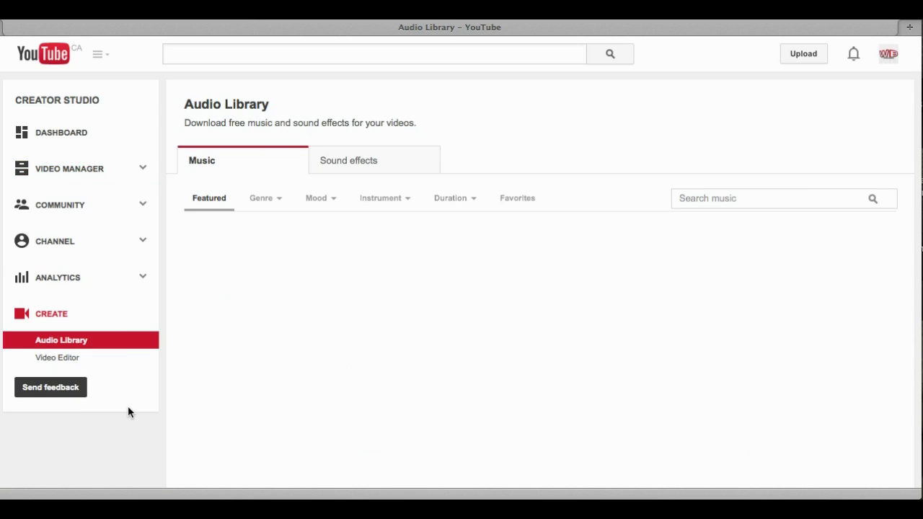
Open the Video Editor and start a new empty project
{"action": "left_click", "coordinate": [51, 359]}
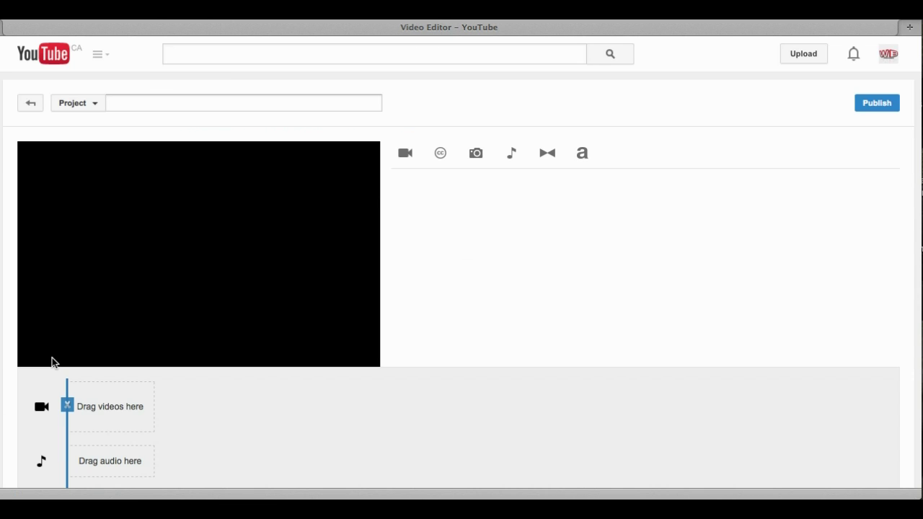
{"action": "left_click", "coordinate": [93, 104]}
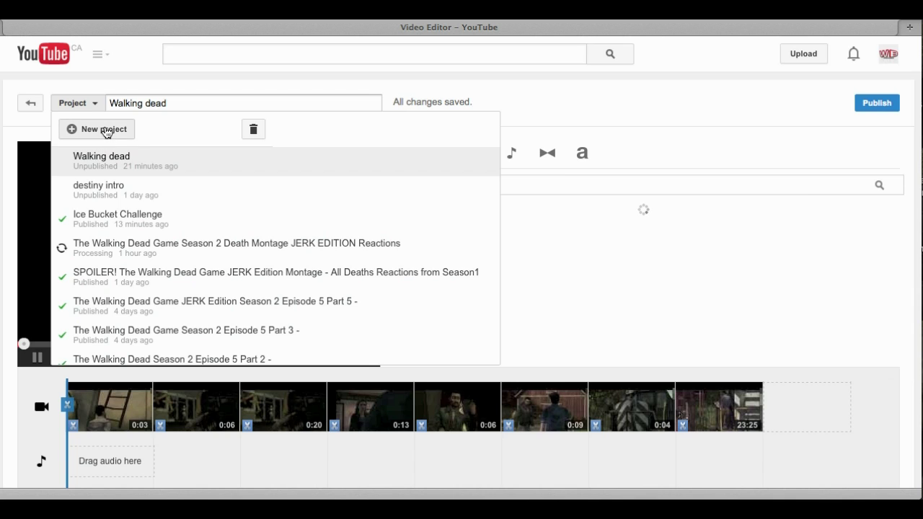
{"action": "left_click", "coordinate": [106, 132]}
{"action": "left_click", "coordinate": [567, 174]}
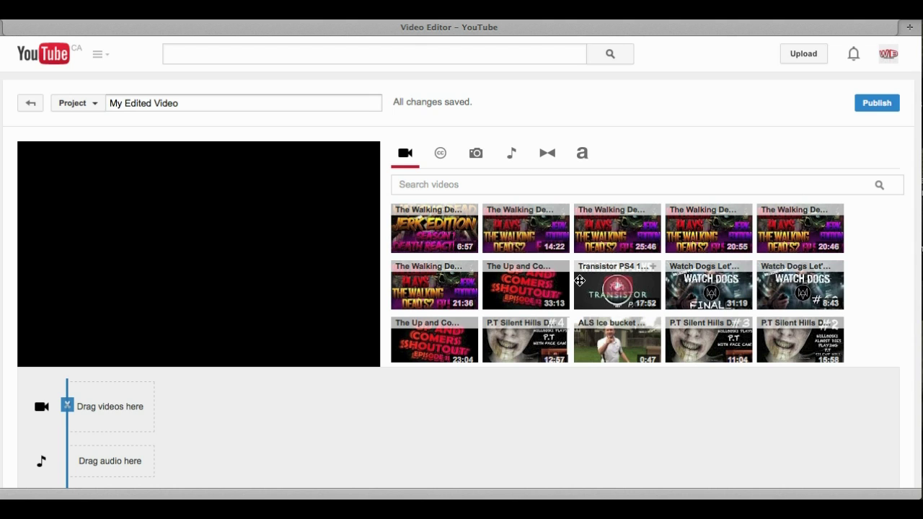
Rename the project to 'Willboski Ice Bucket Challenge'
{"action": "scroll", "coordinate": [580, 281], "scroll_direction": "down", "scroll_amount": 1}
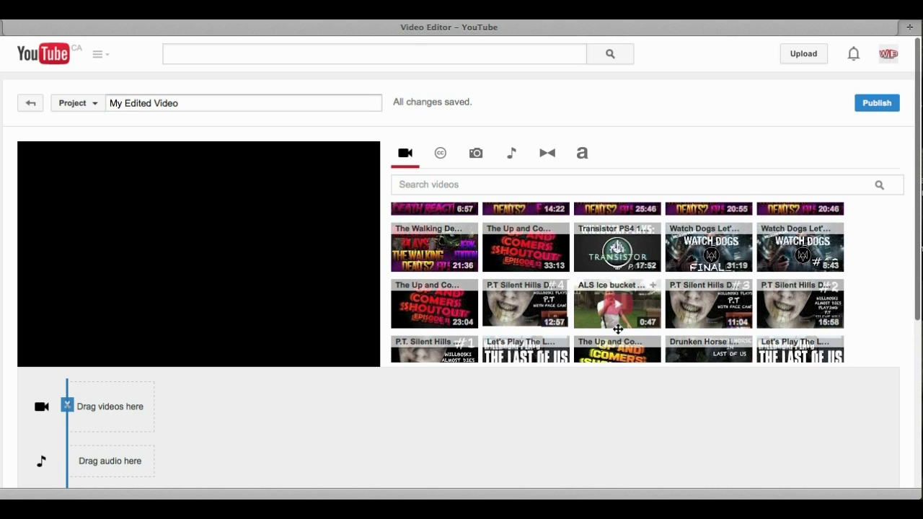
{"action": "triple_click", "coordinate": [188, 103]}
{"action": "mouse_move", "coordinate": [187, 102]}
{"action": "left_mouse_down"}
{"action": "mouse_move", "coordinate": [154, 115]}
{"action": "mouse_move", "coordinate": [199, 107]}
{"action": "left_mouse_up"}
{"action": "triple_click", "coordinate": [171, 101]}
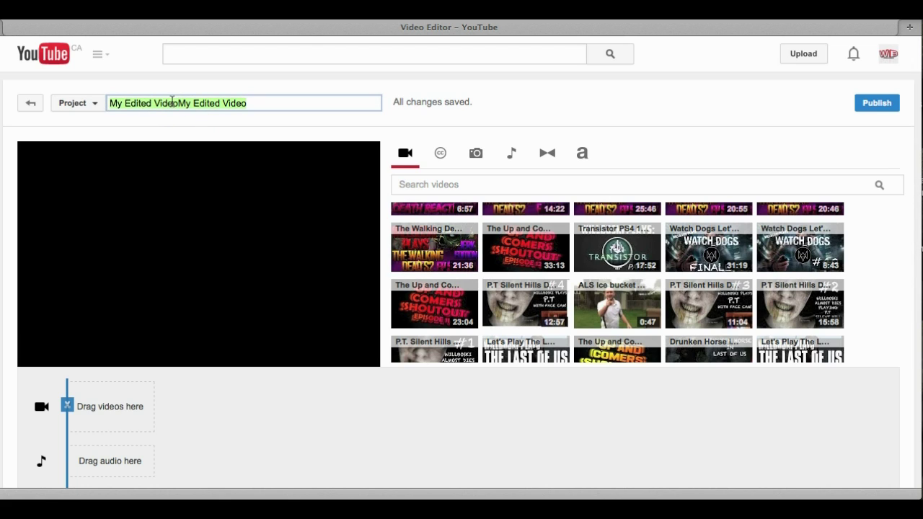
{"action": "type", "text": "Willboski Ice Bucket Challenge"}
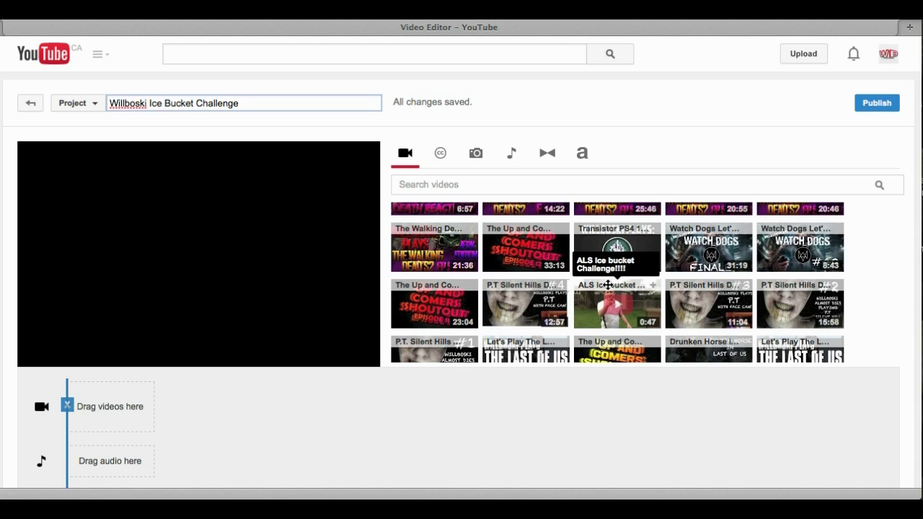
Add the ALS Ice bucket clip to the timeline, zoom in, and move the playhead to 0:09
{"action": "left_click_drag", "start_coordinate": [608, 286], "coordinate": [114, 407]}
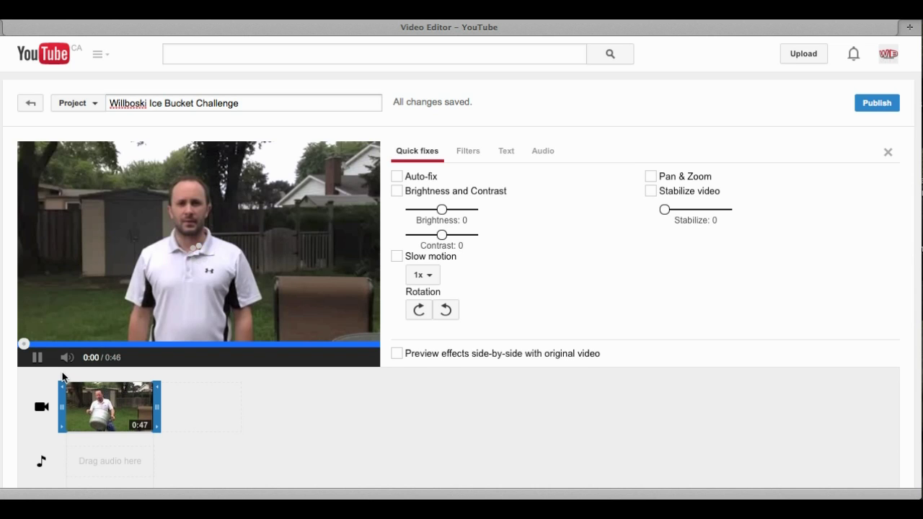
{"action": "left_click", "coordinate": [62, 376]}
{"action": "left_click", "coordinate": [37, 357]}
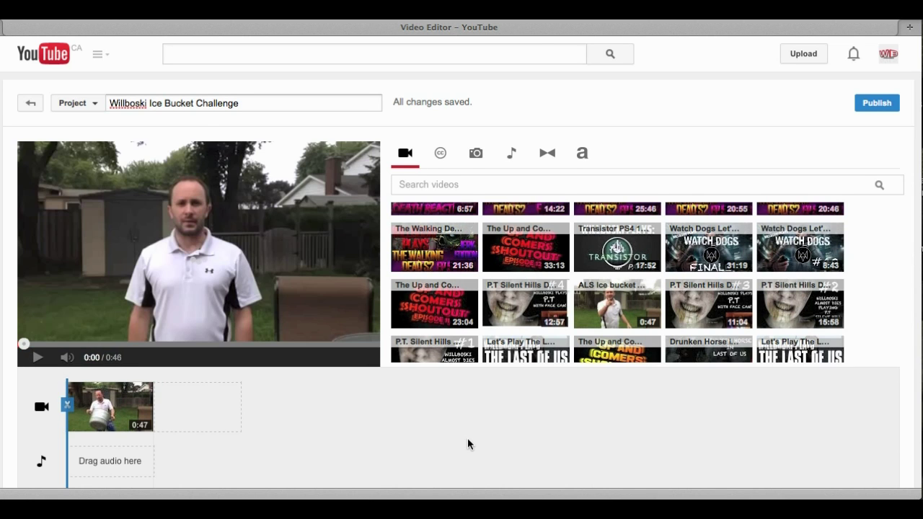
{"action": "scroll", "coordinate": [467, 440], "scroll_direction": "down", "scroll_amount": 1}
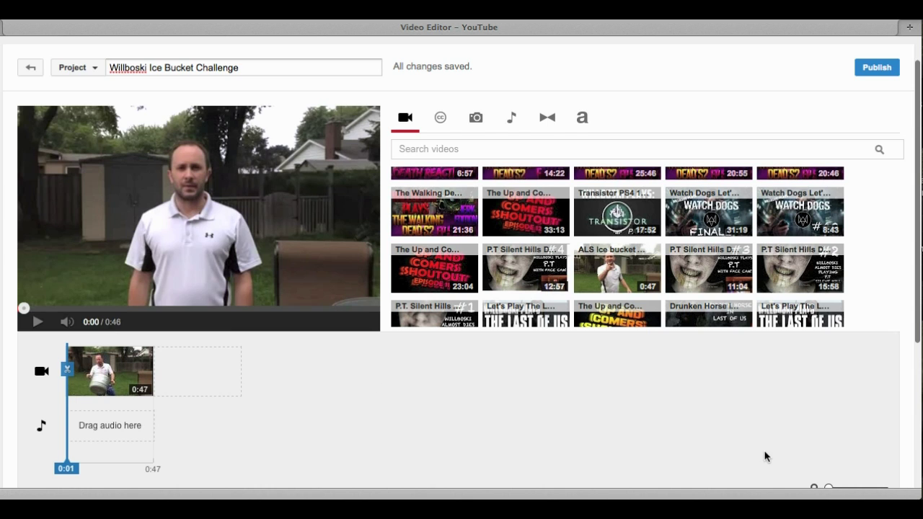
{"action": "scroll", "coordinate": [765, 456], "scroll_direction": "down", "scroll_amount": 1}
{"action": "left_click_drag", "start_coordinate": [828, 453], "coordinate": [853, 453]}
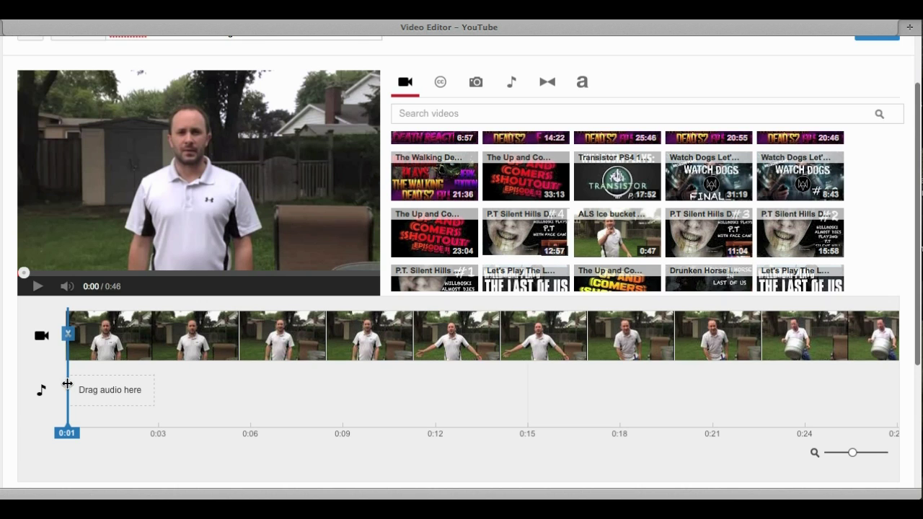
{"action": "left_click_drag", "start_coordinate": [68, 380], "coordinate": [323, 382]}
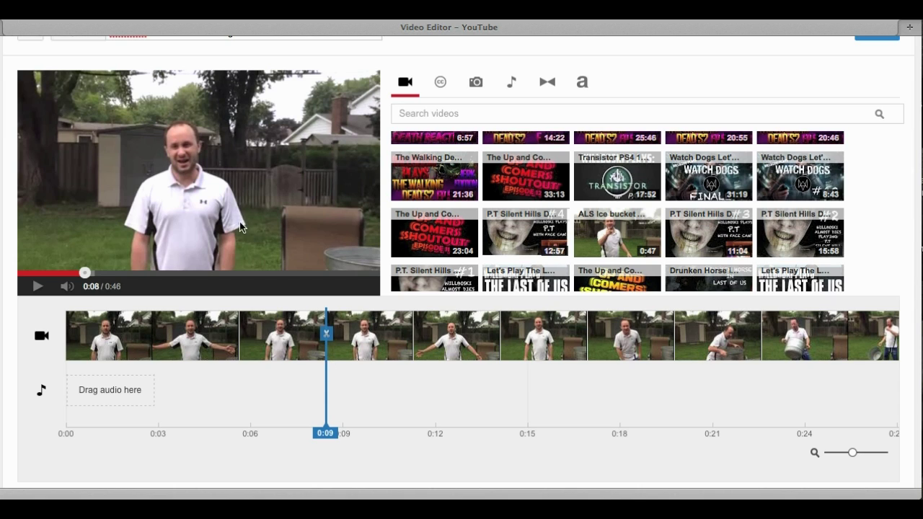
Split the ice bucket clip at 0:09, delete the first part, and zoom the timeline out
{"action": "left_click", "coordinate": [327, 334]}
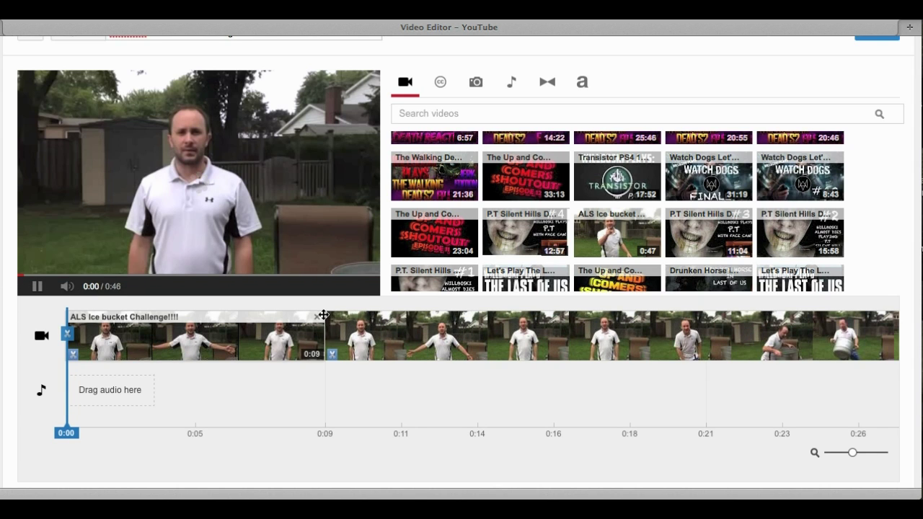
{"action": "left_click", "coordinate": [318, 320]}
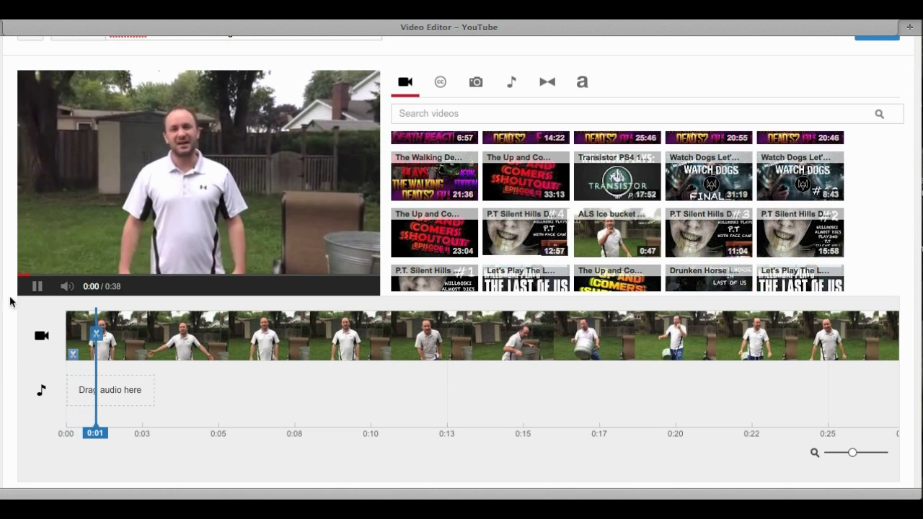
{"action": "left_click", "coordinate": [37, 287]}
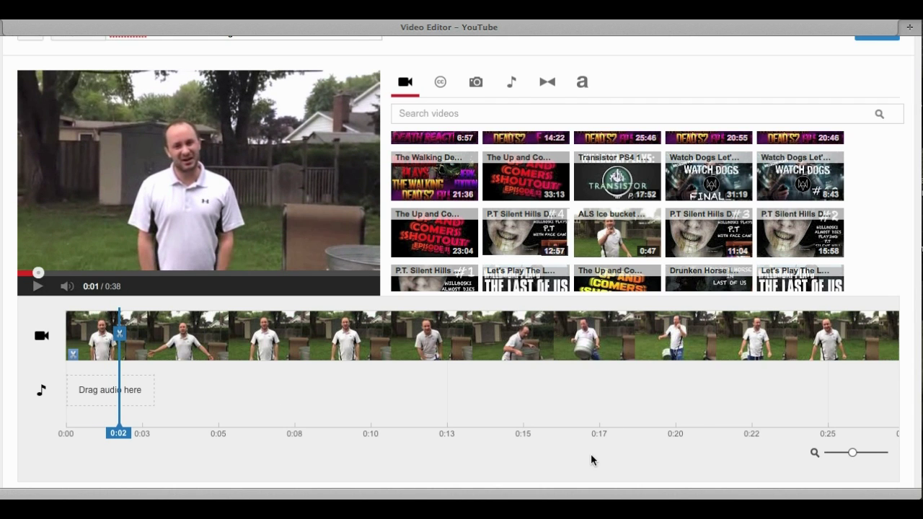
{"action": "scroll", "coordinate": [591, 460], "scroll_direction": "down", "scroll_amount": 3}
{"action": "scroll", "coordinate": [591, 459], "scroll_direction": "up", "scroll_amount": 1}
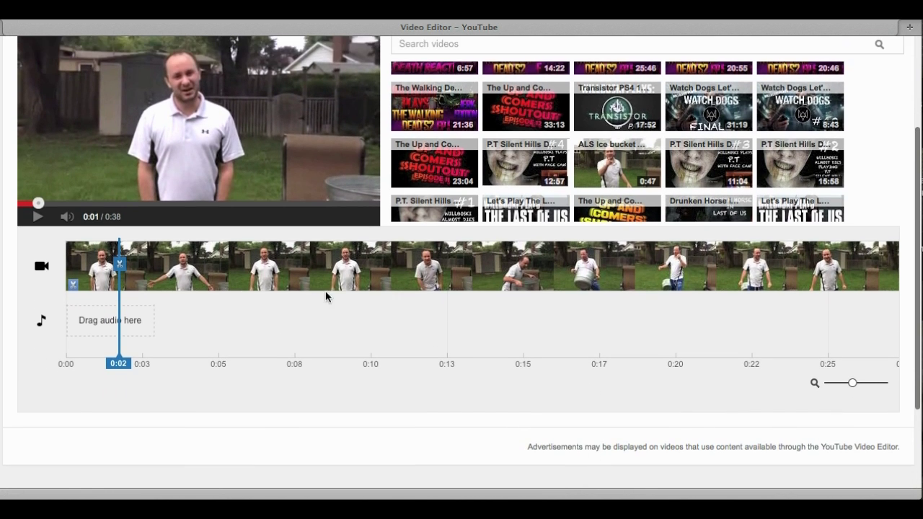
{"action": "scroll", "coordinate": [305, 277], "scroll_direction": "right", "scroll_amount": 5}
{"action": "scroll", "coordinate": [304, 277], "scroll_direction": "left", "scroll_amount": 5}
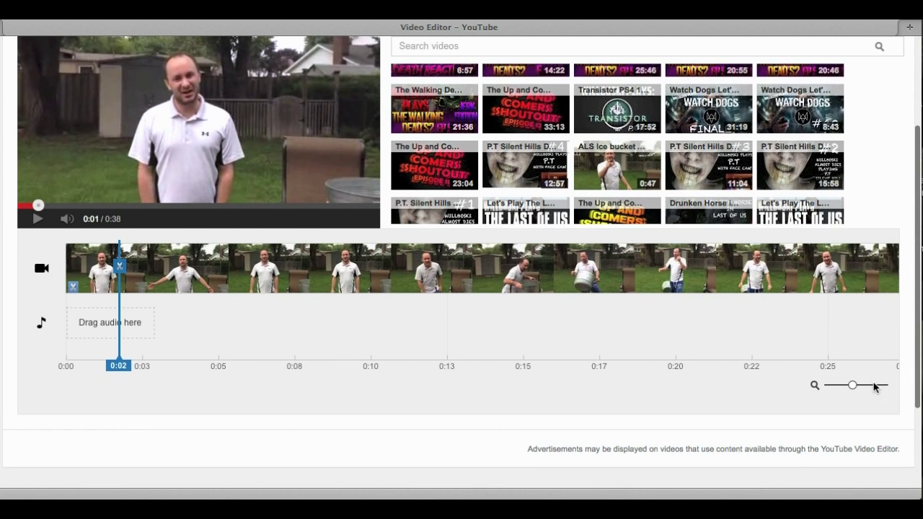
{"action": "left_click_drag", "start_coordinate": [861, 390], "coordinate": [803, 386]}
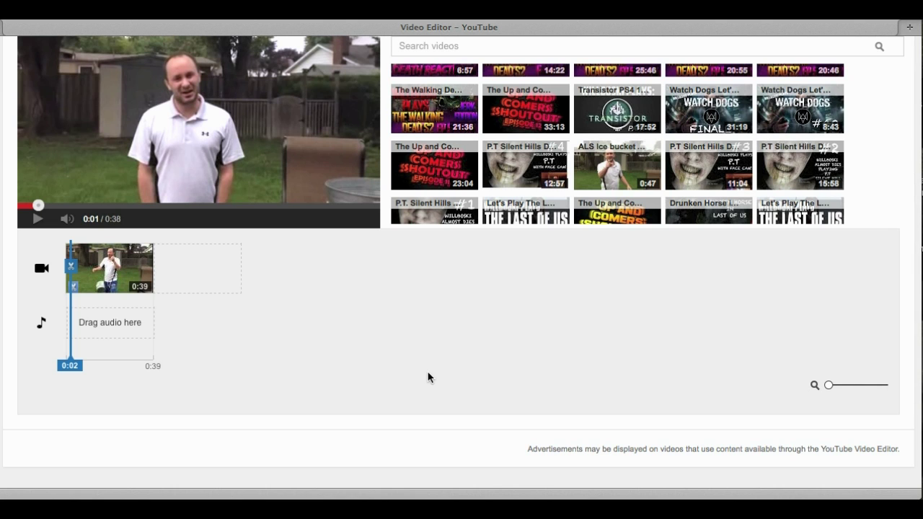
{"action": "scroll", "coordinate": [428, 377], "scroll_direction": "up", "scroll_amount": 1}
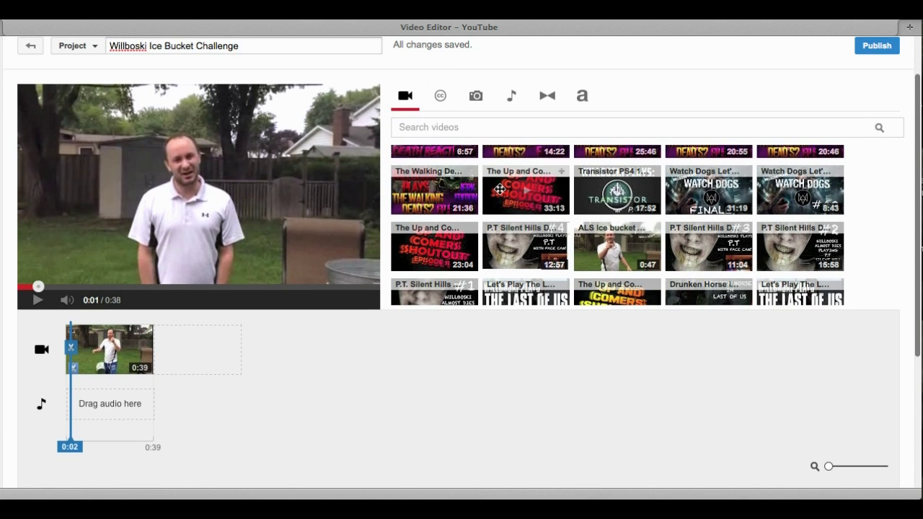
Place the 0:09 WILL intro video at the start of the timeline
{"action": "scroll", "coordinate": [499, 189], "scroll_direction": "down", "scroll_amount": 3}
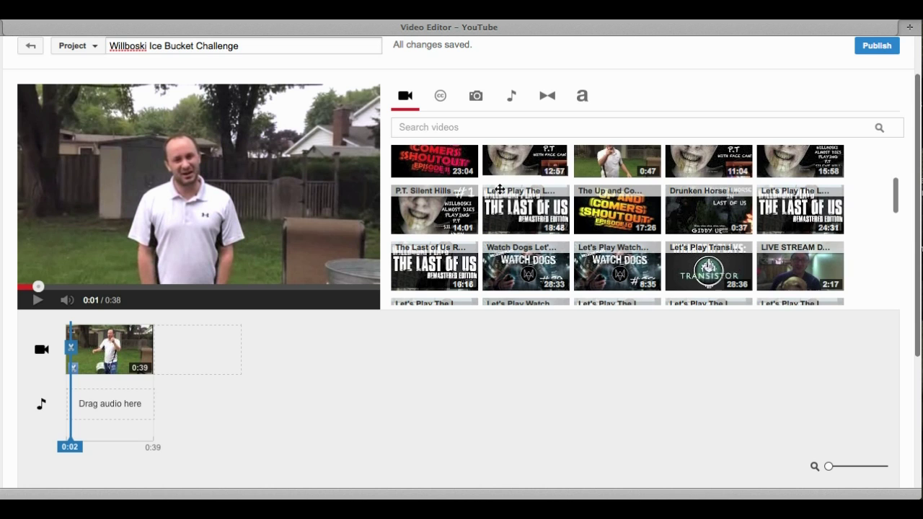
{"action": "scroll", "coordinate": [499, 189], "scroll_direction": "down", "scroll_amount": 5}
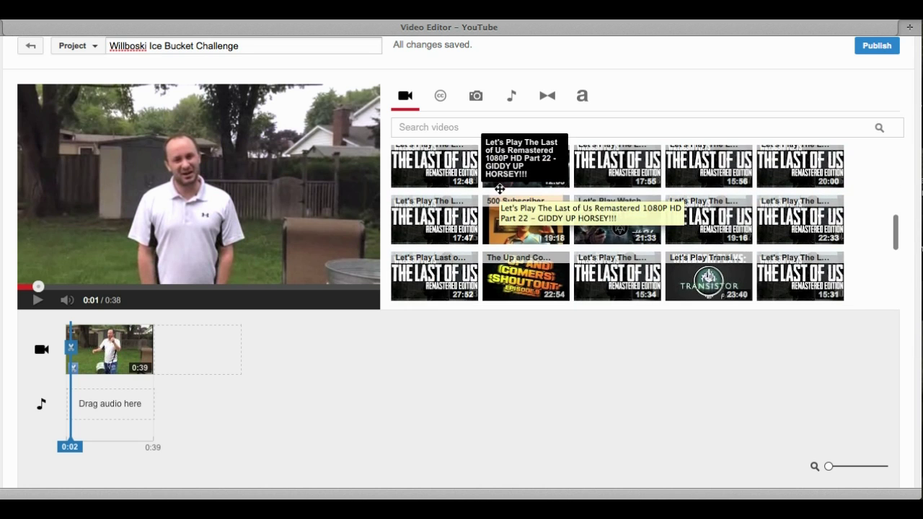
{"action": "scroll", "coordinate": [499, 189], "scroll_direction": "down", "scroll_amount": 5}
{"action": "scroll", "coordinate": [499, 189], "scroll_direction": "down", "scroll_amount": 6}
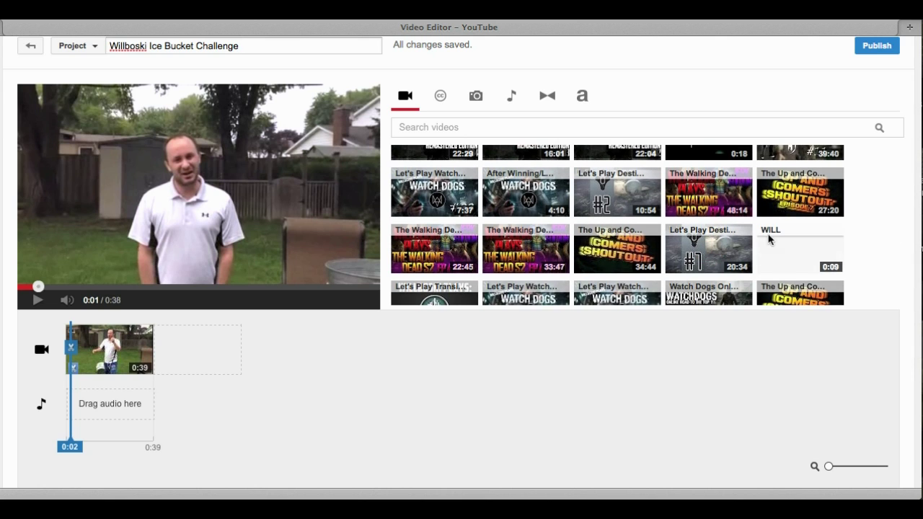
{"action": "left_click_drag", "start_coordinate": [789, 243], "coordinate": [51, 324]}
{"action": "left_click", "coordinate": [62, 329]}
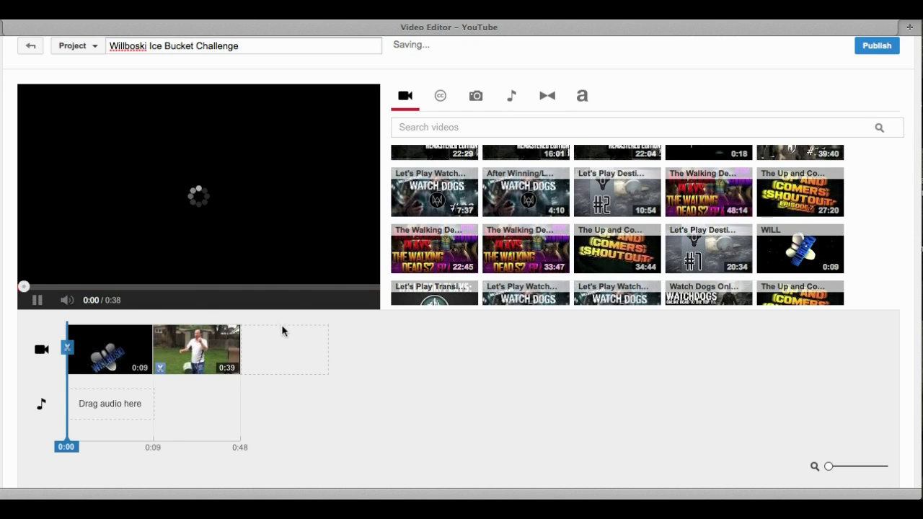
{"action": "scroll", "coordinate": [330, 336], "scroll_direction": "up", "scroll_amount": 1}
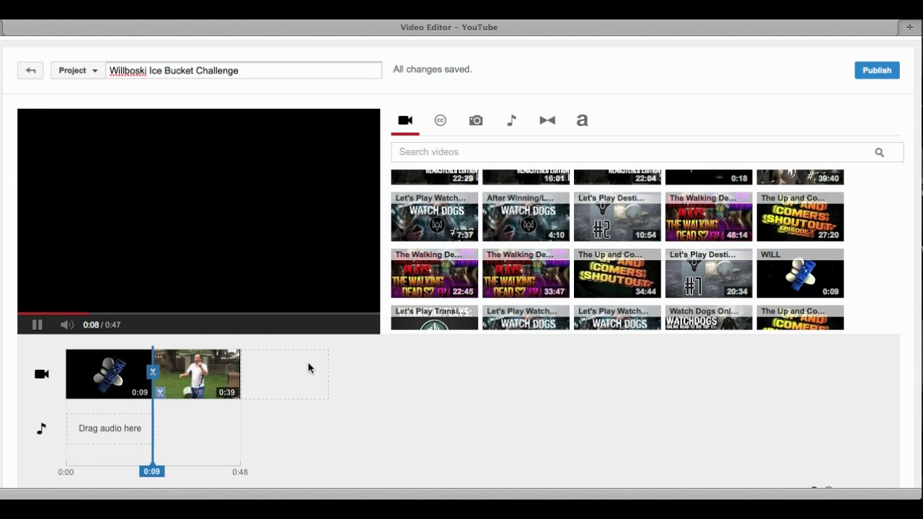
Pause the preview and scroll the video library down to the outro clips
{"action": "left_click", "coordinate": [36, 325]}
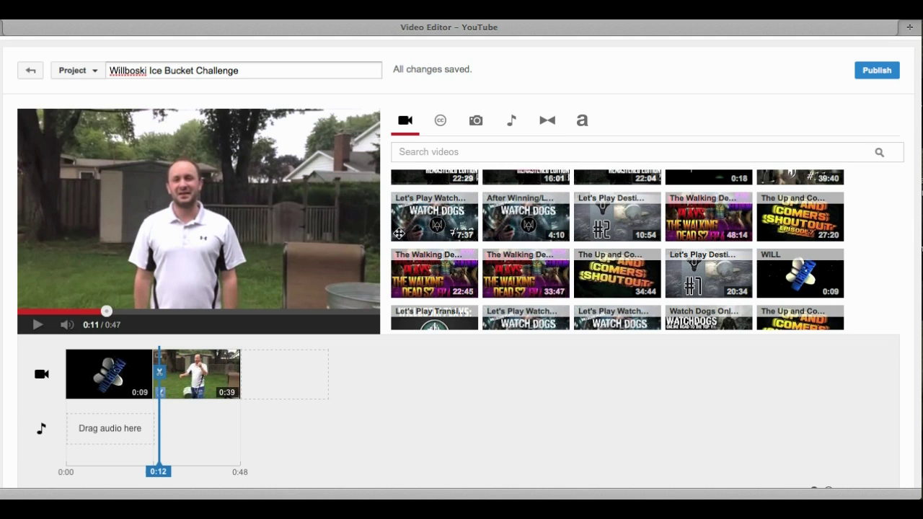
{"action": "scroll", "coordinate": [513, 280], "scroll_direction": "down", "scroll_amount": 2}
{"action": "scroll", "coordinate": [513, 280], "scroll_direction": "down", "scroll_amount": 4}
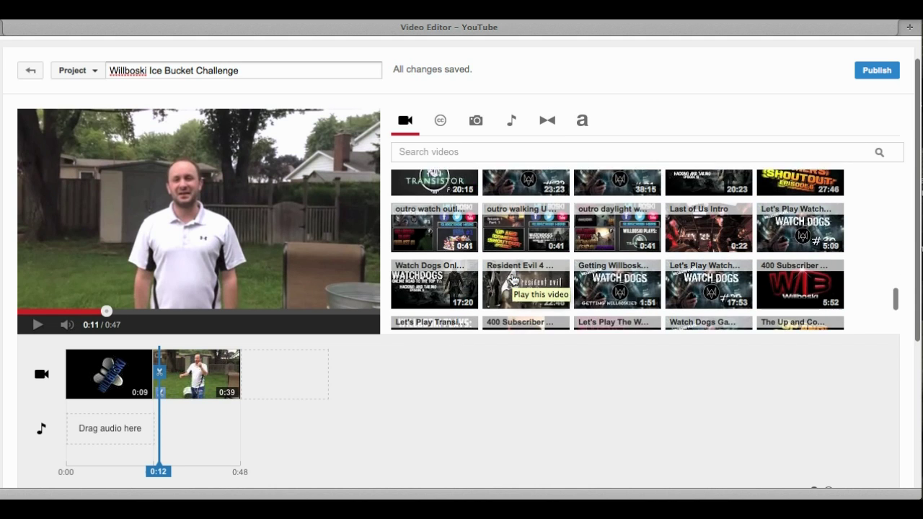
Add the 0:41 outro walking video after the ice bucket clip, preview it, and rewind to 0:00
{"action": "left_click_drag", "start_coordinate": [516, 189], "coordinate": [250, 372]}
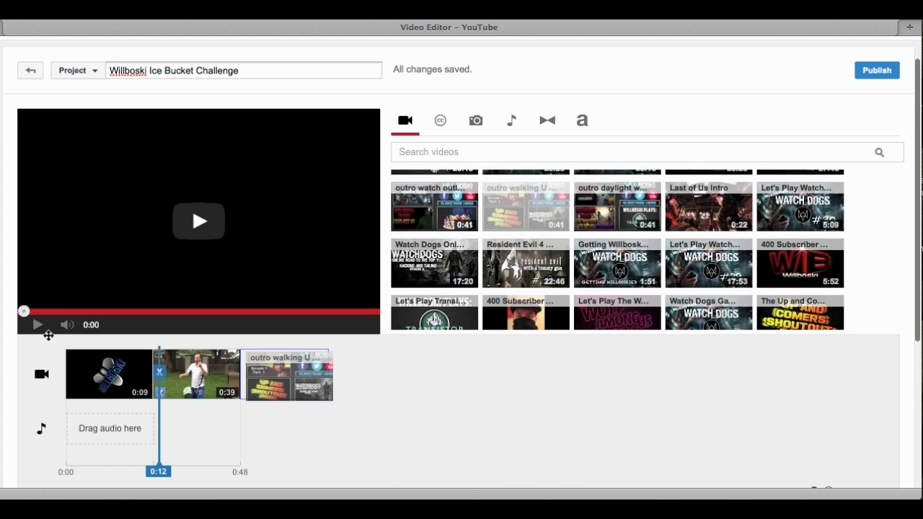
{"action": "left_click", "coordinate": [37, 325]}
{"action": "left_click", "coordinate": [37, 326]}
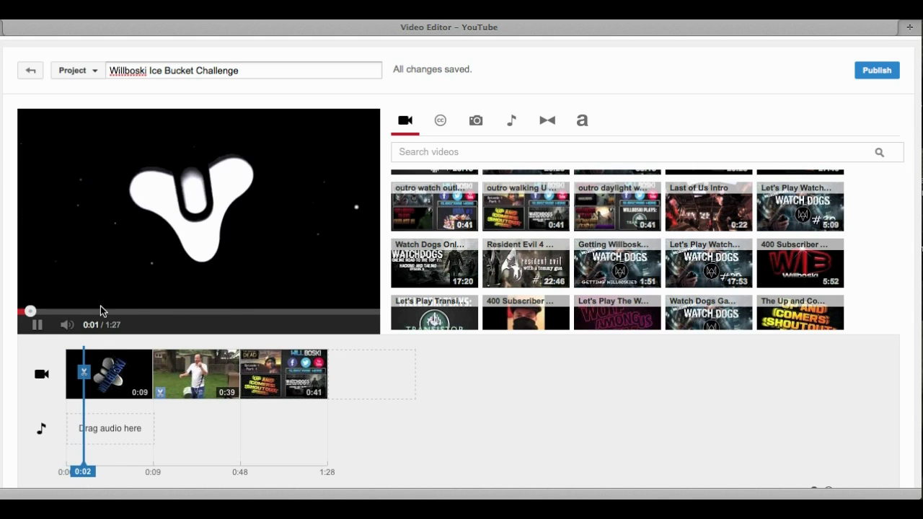
{"action": "left_click", "coordinate": [37, 326]}
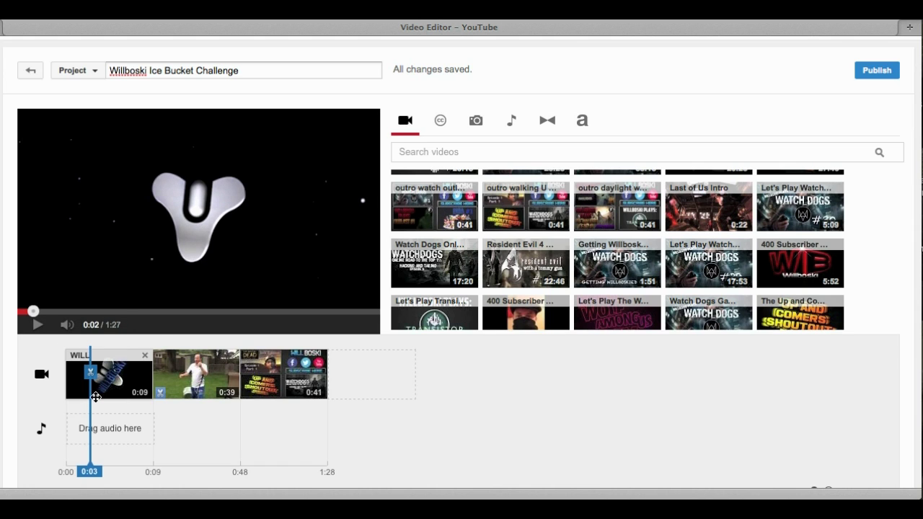
{"action": "left_click_drag", "start_coordinate": [90, 397], "coordinate": [67, 398]}
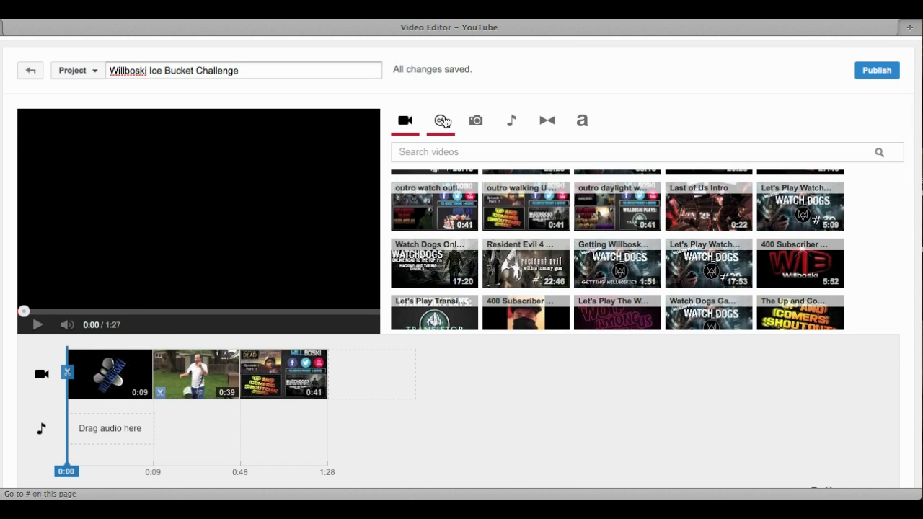
Browse the CC, photo, music, transitions and text tabs, ending on the Transitions list
{"action": "left_click", "coordinate": [444, 121]}
{"action": "scroll", "coordinate": [447, 128], "scroll_direction": "up", "scroll_amount": 1}
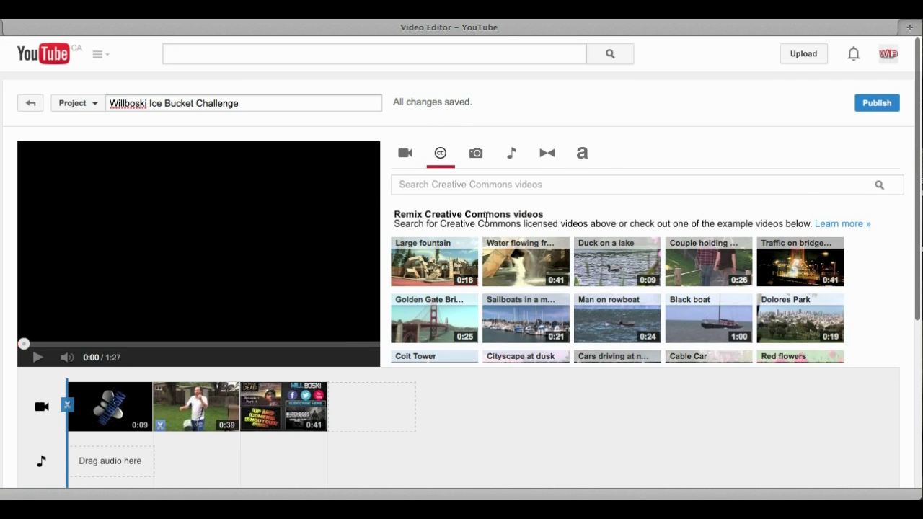
{"action": "left_click", "coordinate": [482, 162]}
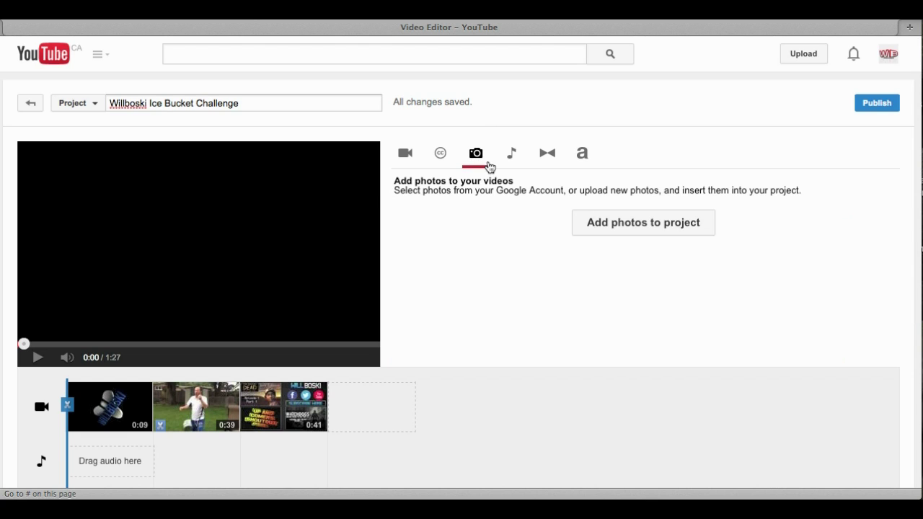
{"action": "left_click", "coordinate": [513, 156]}
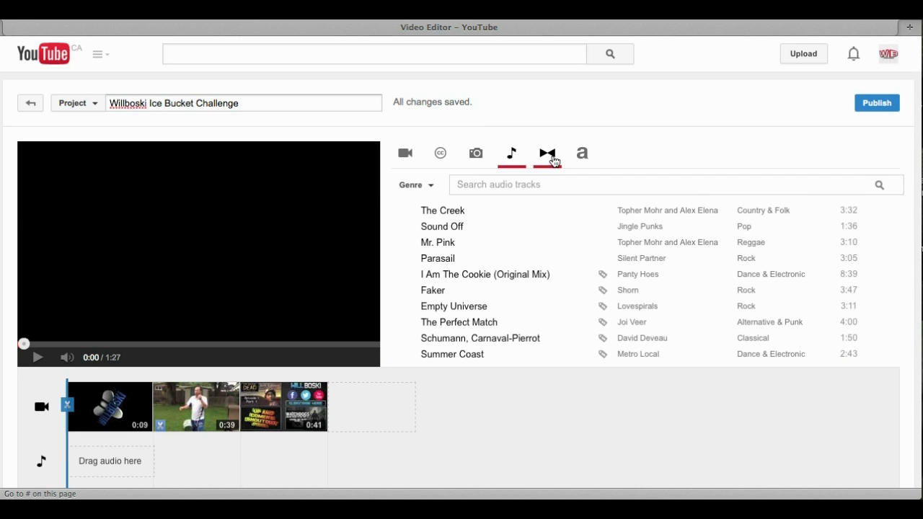
{"action": "left_click", "coordinate": [547, 155]}
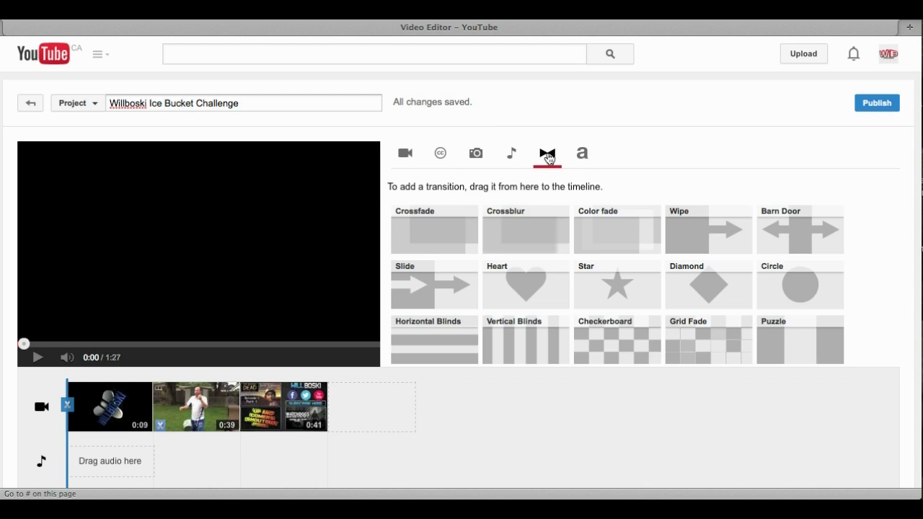
{"action": "left_click", "coordinate": [582, 156]}
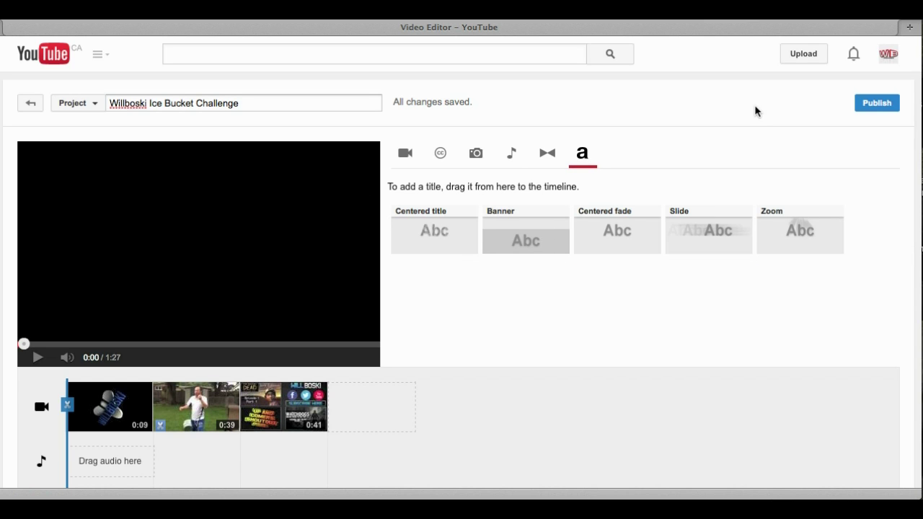
{"action": "left_click", "coordinate": [548, 157]}
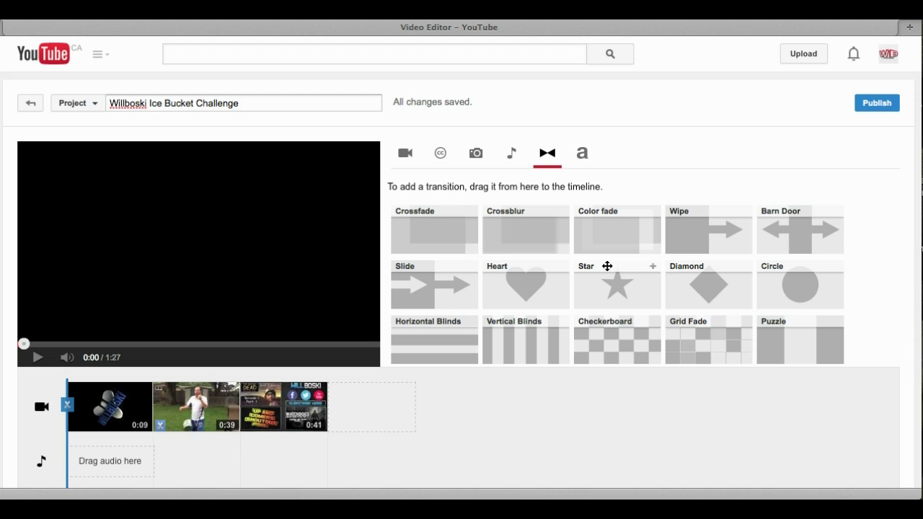
Insert a Star transition after the intro, preview it, and add a Wipe before the outro
{"action": "mouse_move", "coordinate": [607, 266]}
{"action": "left_mouse_down"}
{"action": "mouse_move", "coordinate": [298, 348]}
{"action": "mouse_move", "coordinate": [177, 406]}
{"action": "mouse_move", "coordinate": [285, 478]}
{"action": "mouse_move", "coordinate": [187, 476]}
{"action": "mouse_move", "coordinate": [180, 424]}
{"action": "left_mouse_up"}
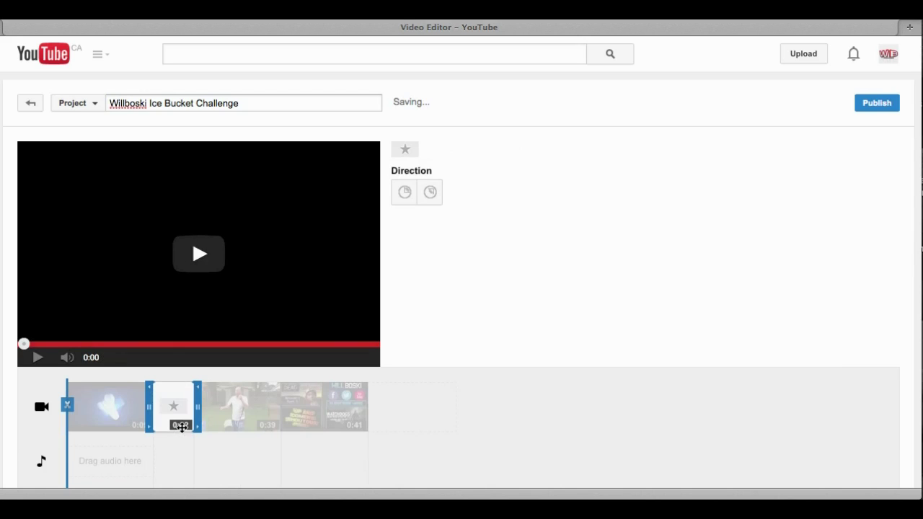
{"action": "left_click", "coordinate": [37, 357]}
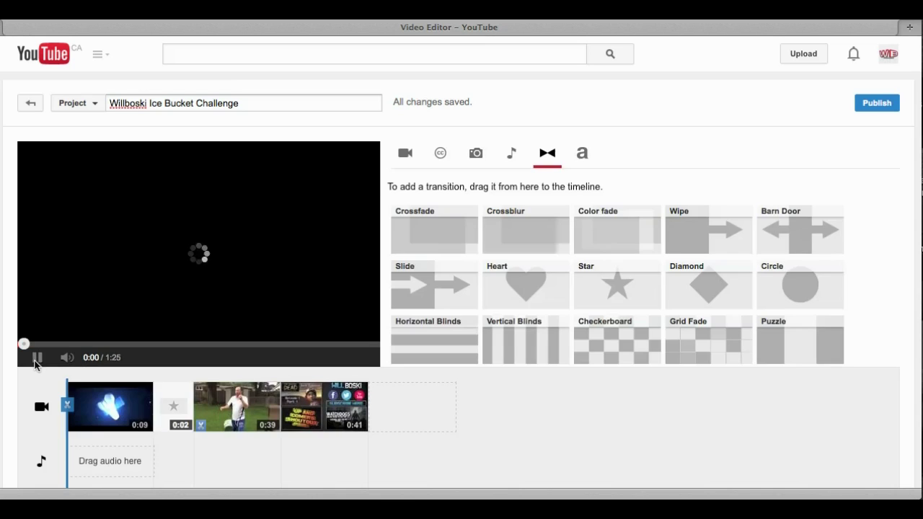
{"action": "left_click", "coordinate": [35, 359]}
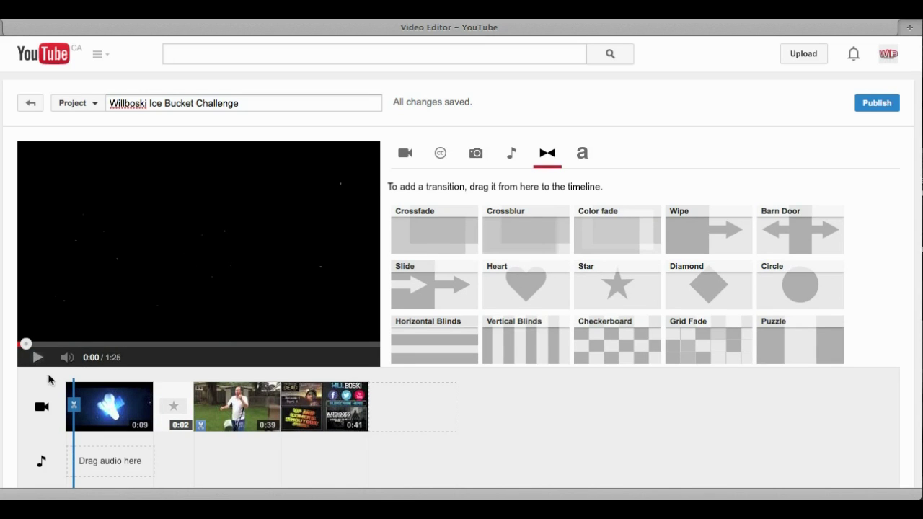
{"action": "left_click", "coordinate": [37, 358]}
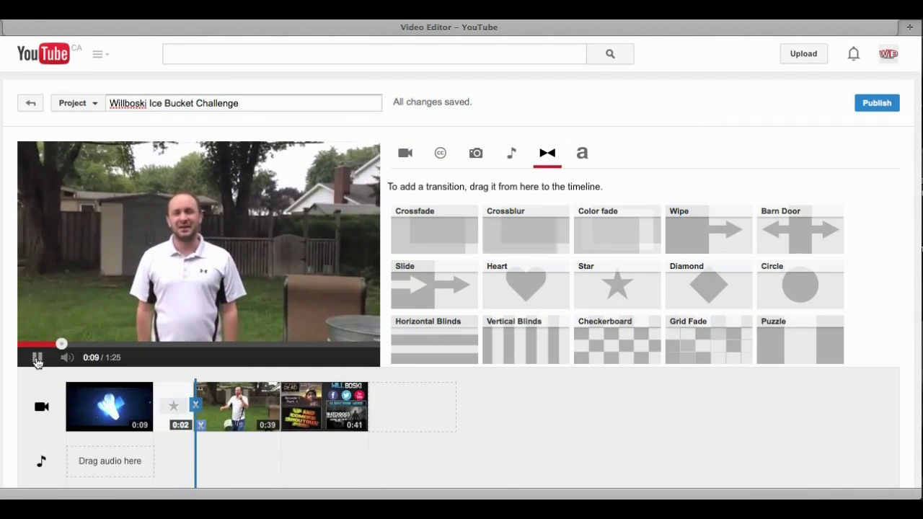
{"action": "left_click", "coordinate": [37, 359]}
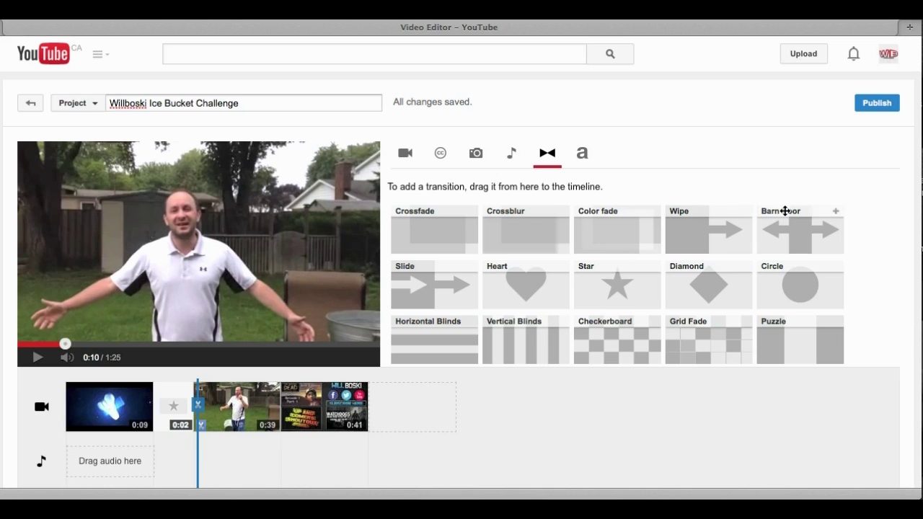
{"action": "left_click_drag", "start_coordinate": [712, 212], "coordinate": [302, 423]}
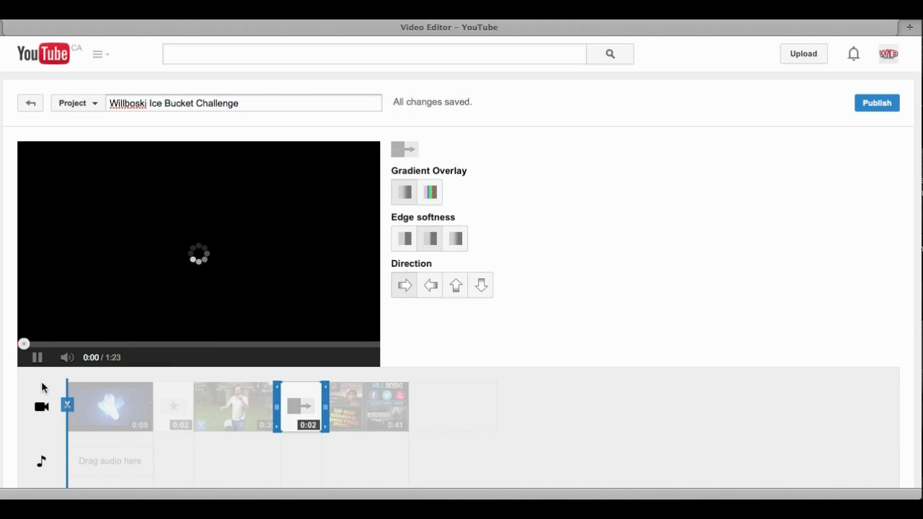
Preview the ice bucket clip and the project around 0:40, then pause
{"action": "left_click", "coordinate": [41, 387]}
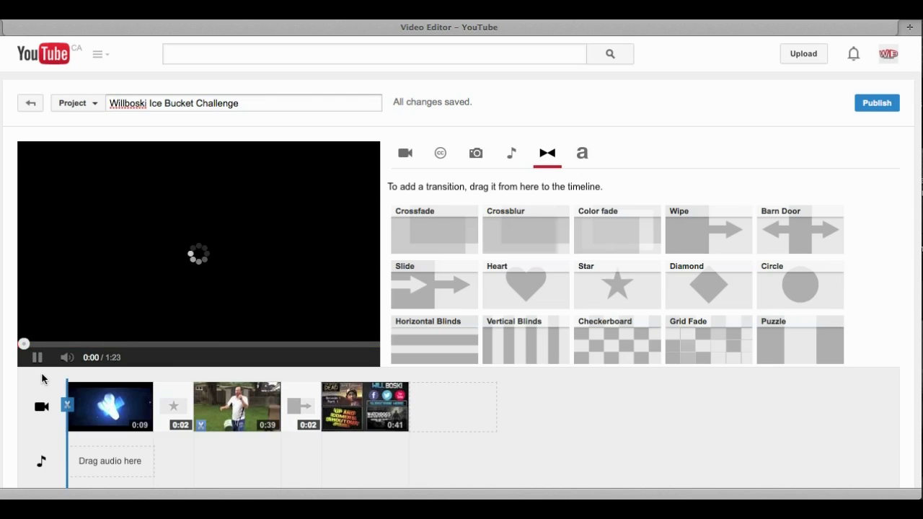
{"action": "left_click", "coordinate": [257, 418]}
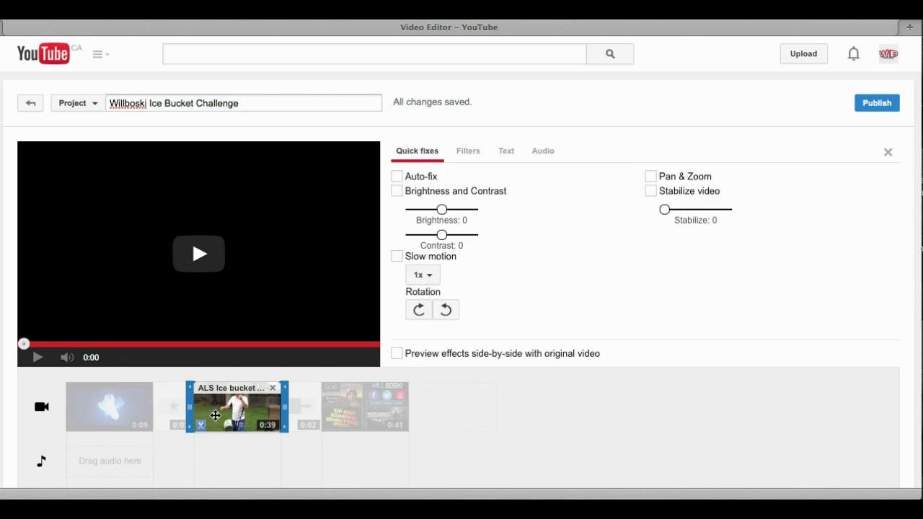
{"action": "key", "text": "space"}
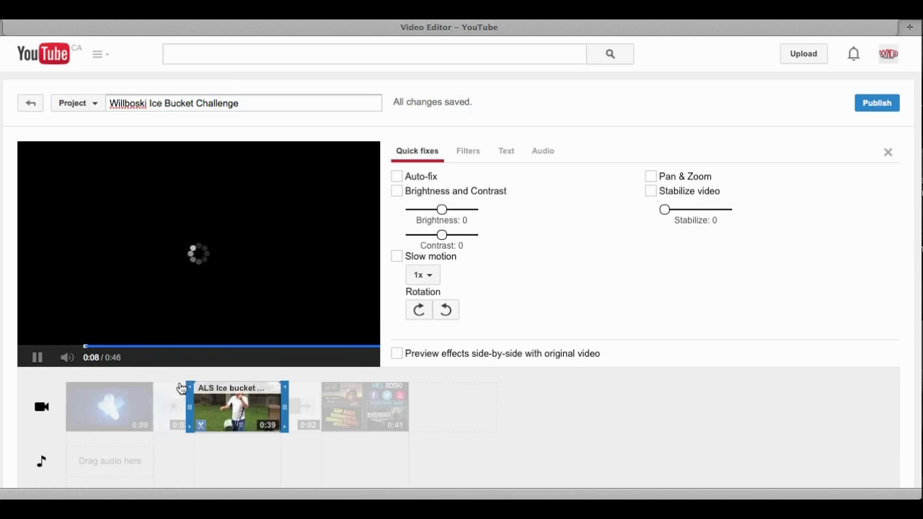
{"action": "left_click", "coordinate": [75, 378]}
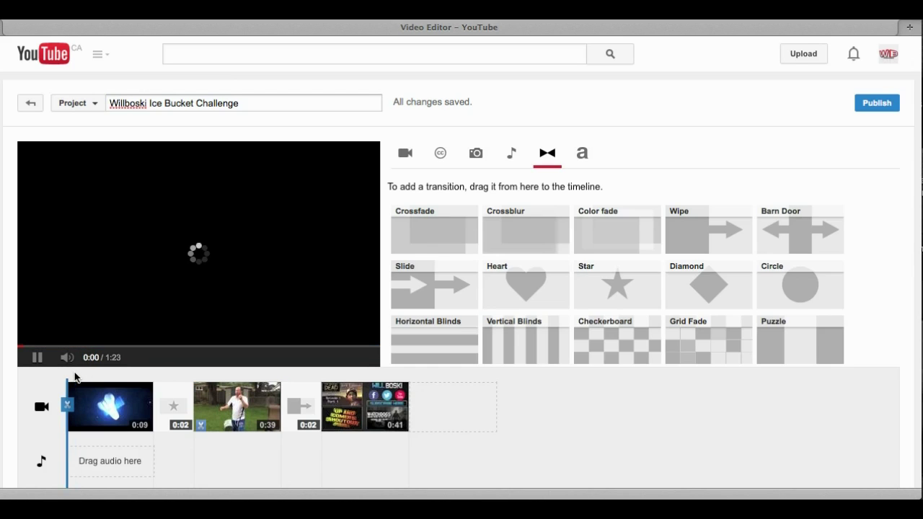
{"action": "left_click", "coordinate": [274, 447]}
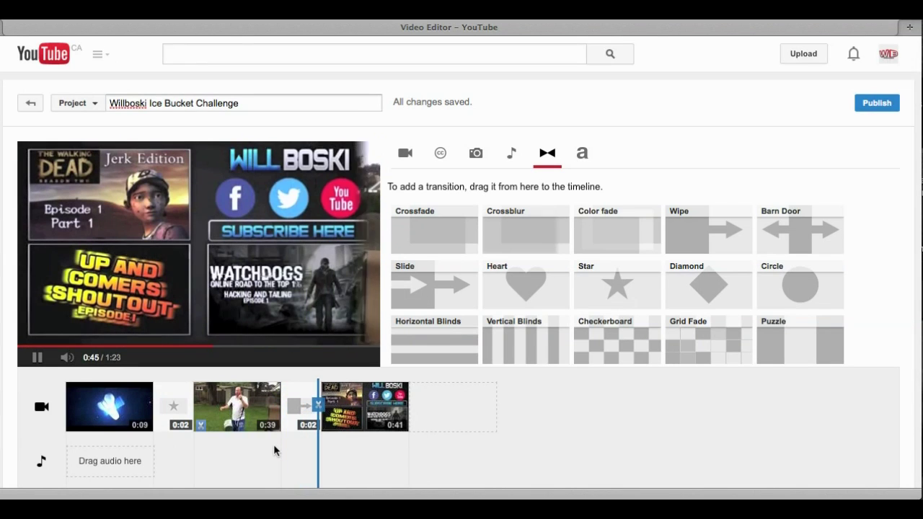
{"action": "left_click", "coordinate": [36, 361]}
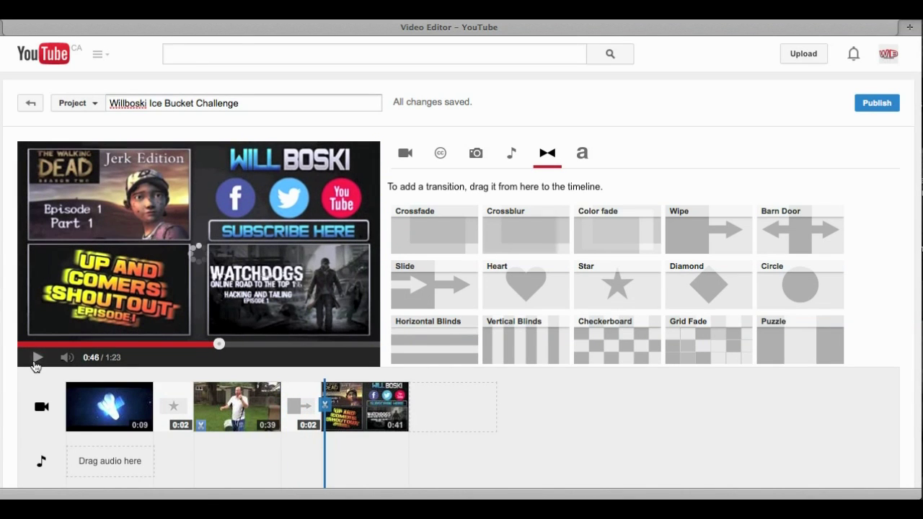
Publish the finished Willboski Ice Bucket Challenge project
{"action": "scroll", "coordinate": [35, 364], "scroll_direction": "down", "scroll_amount": 2}
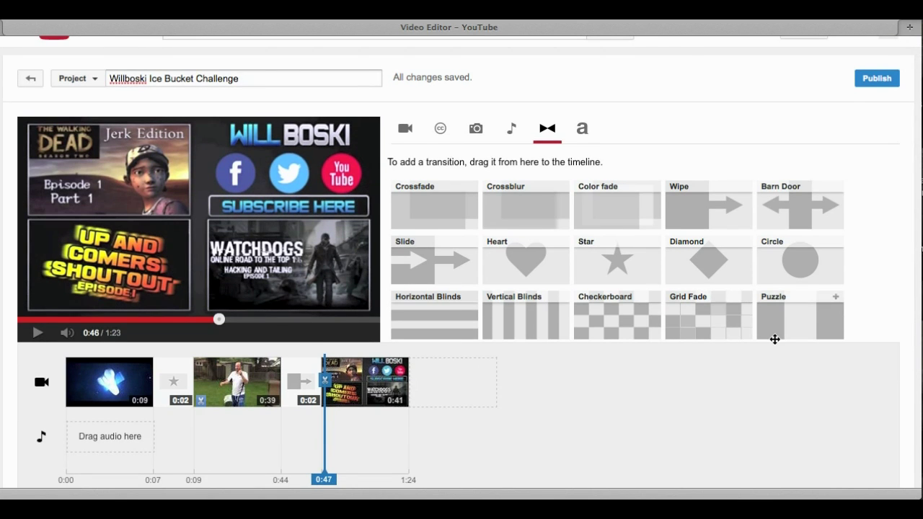
{"action": "scroll", "coordinate": [774, 337], "scroll_direction": "up", "scroll_amount": 2}
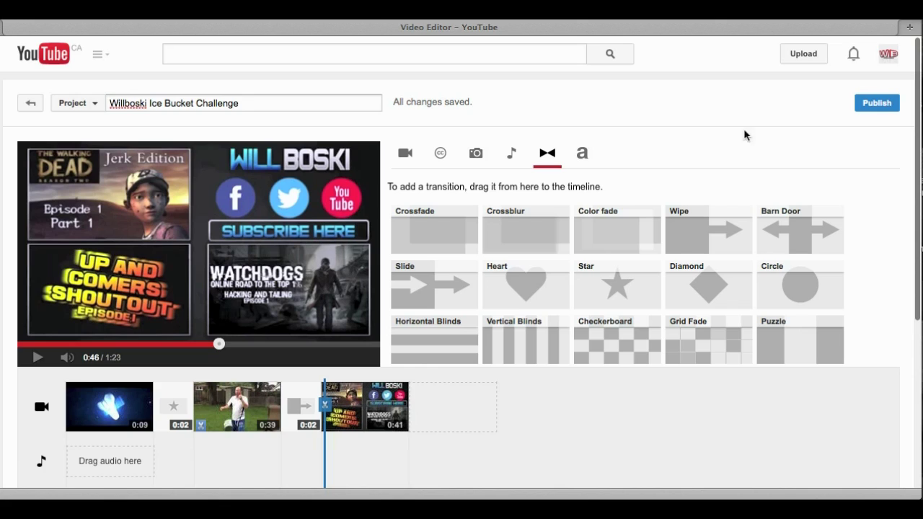
{"action": "left_click", "coordinate": [876, 104]}
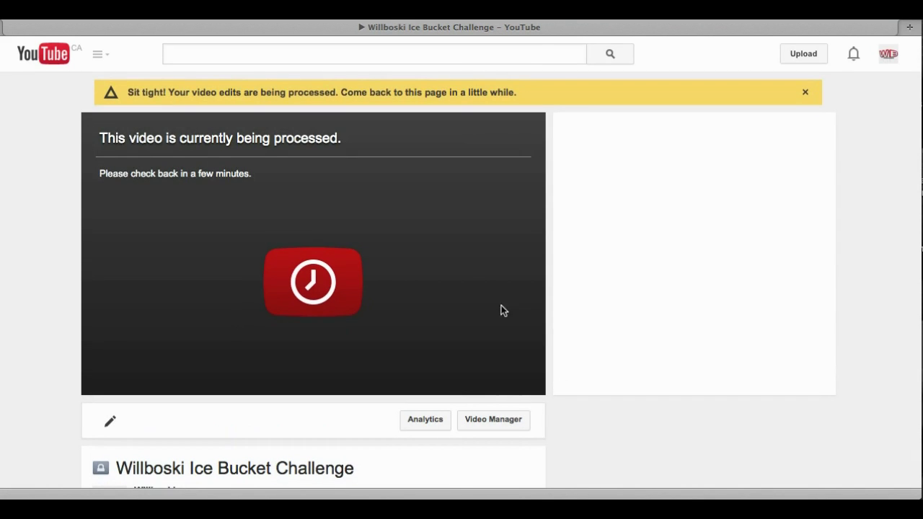
Go to Video Manager and open the Willboski video's Info and Settings page
{"action": "scroll", "coordinate": [505, 317], "scroll_direction": "down", "scroll_amount": 1}
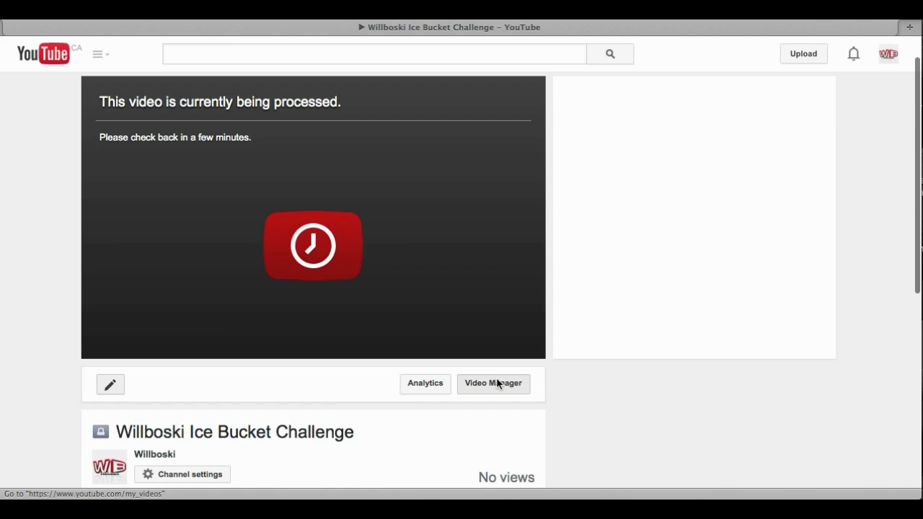
{"action": "left_click", "coordinate": [497, 381]}
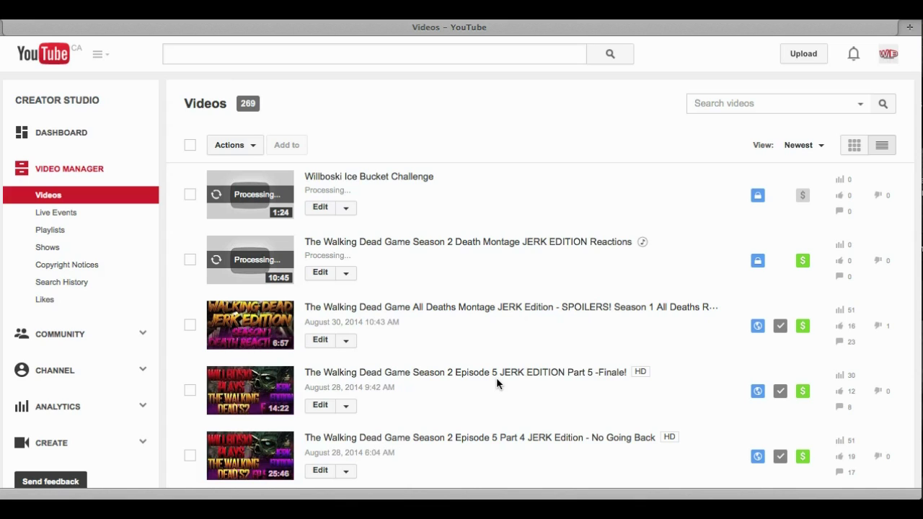
{"action": "left_click", "coordinate": [323, 208]}
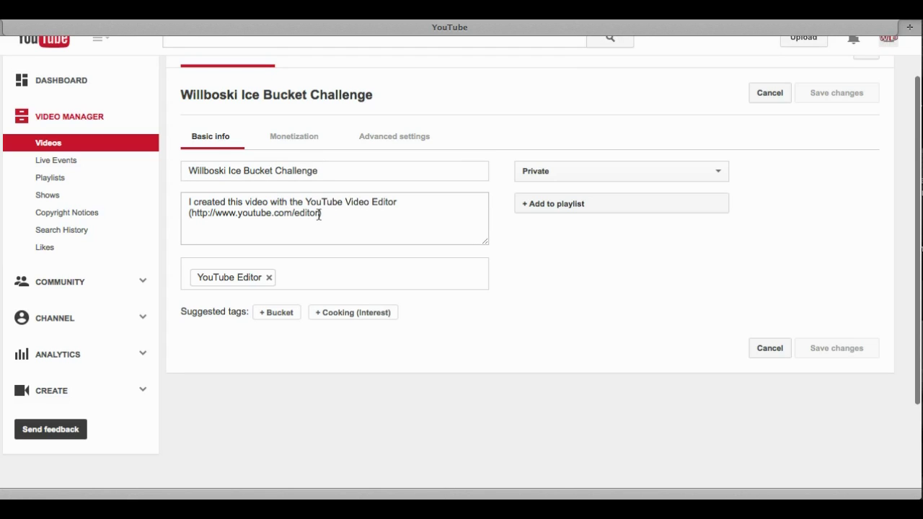
Delete the default description and the YouTube Editor tag, then save the changes
{"action": "left_click_drag", "start_coordinate": [333, 214], "coordinate": [155, 182]}
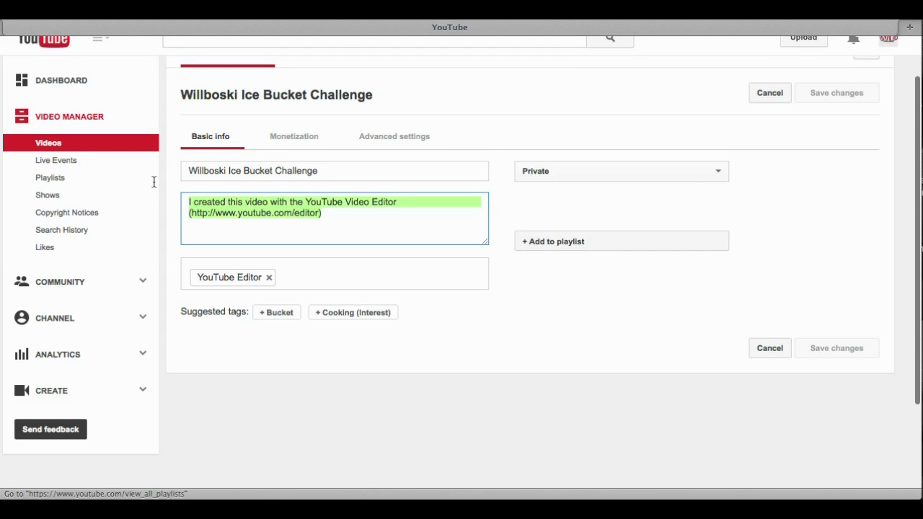
{"action": "key", "text": "BackSpace"}
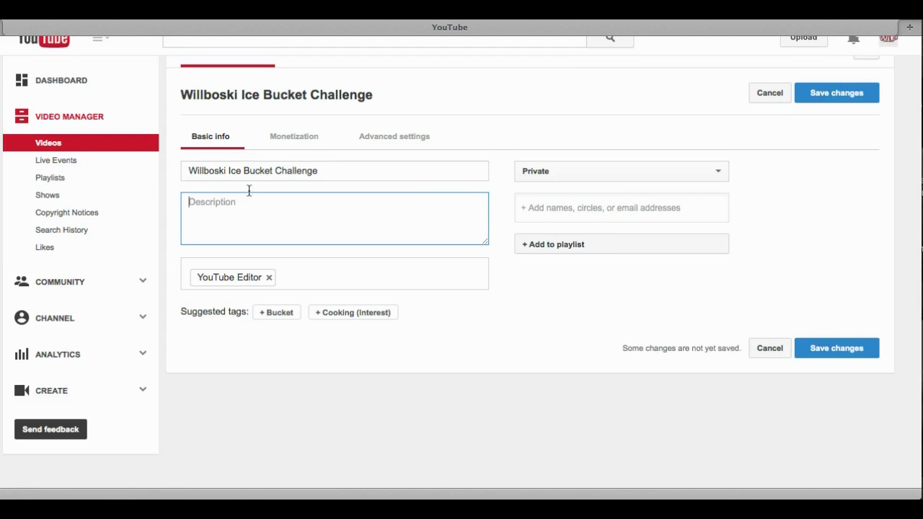
{"action": "left_click", "coordinate": [271, 279]}
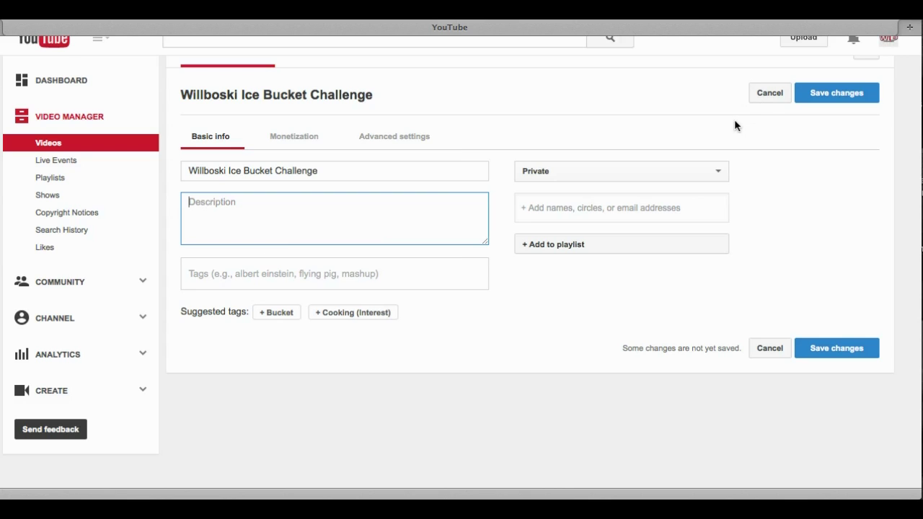
{"action": "left_click", "coordinate": [829, 92]}
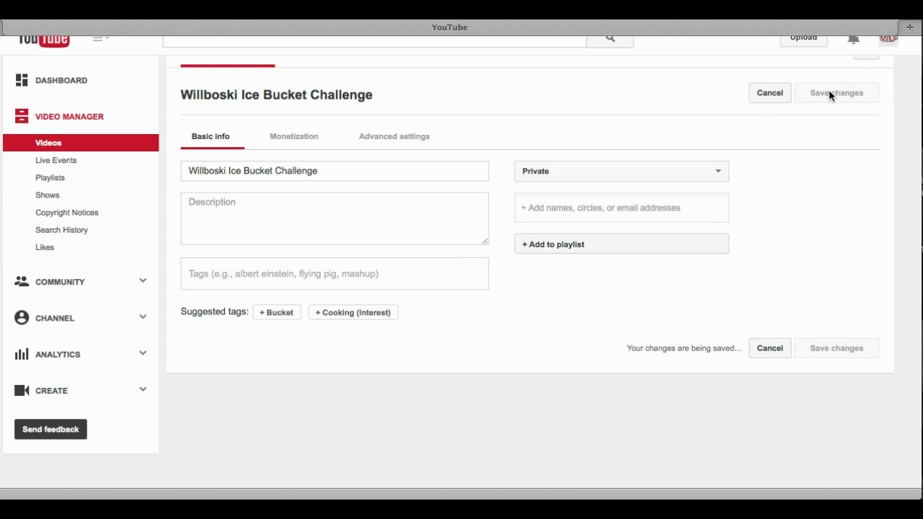
Leave the edit page and return to the Videos list
{"action": "left_click", "coordinate": [94, 130]}
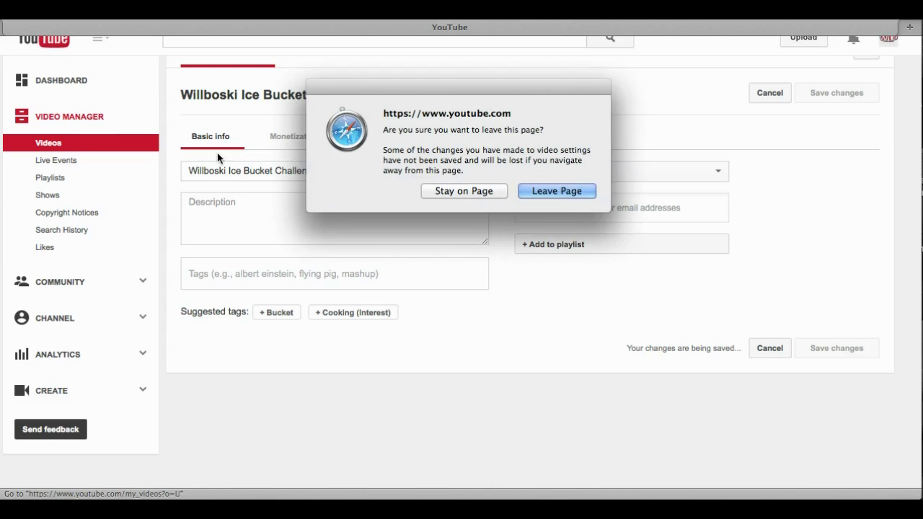
{"action": "left_click", "coordinate": [547, 192]}
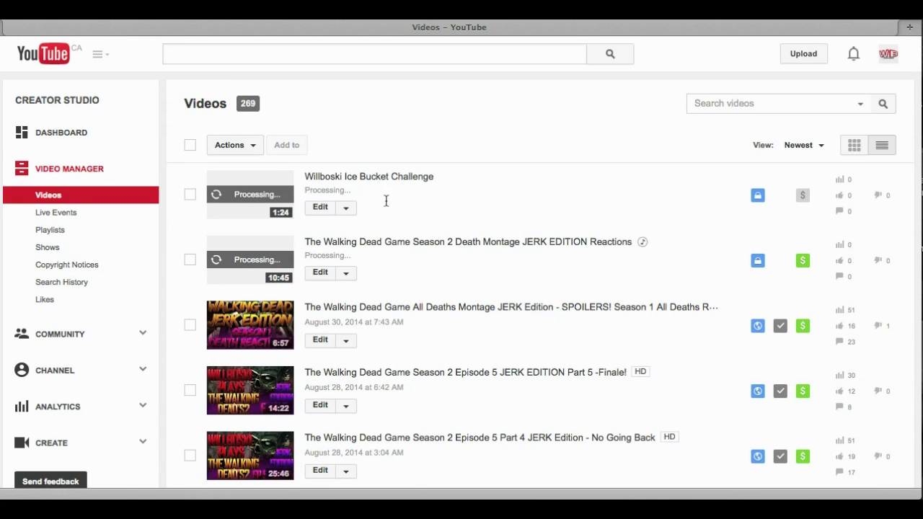
{"action": "scroll", "coordinate": [386, 200], "scroll_direction": "down", "scroll_amount": 1}
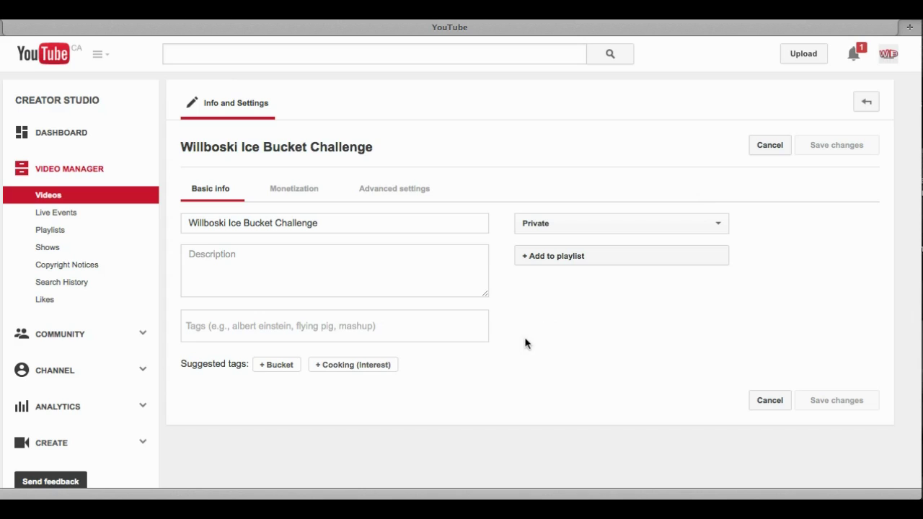
{"action": "scroll", "coordinate": [522, 347], "scroll_direction": "down", "scroll_amount": 1}
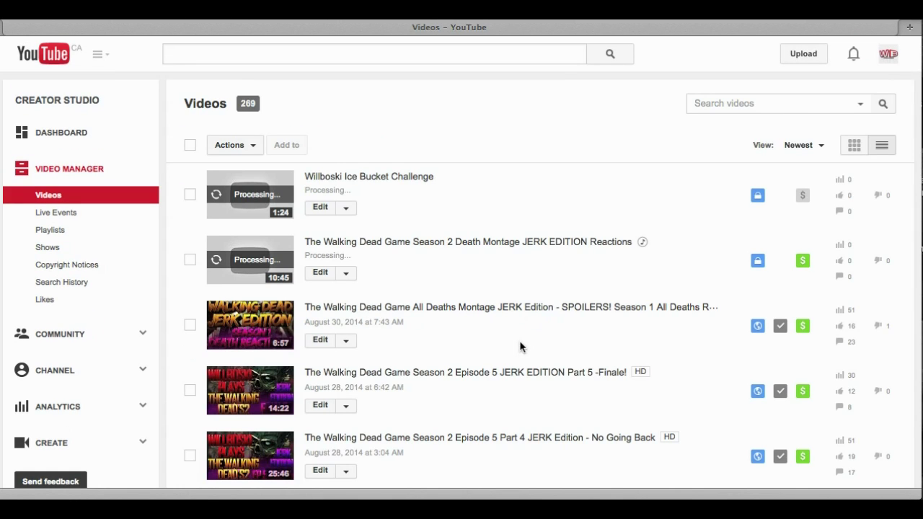
{"action": "left_click", "coordinate": [319, 338]}
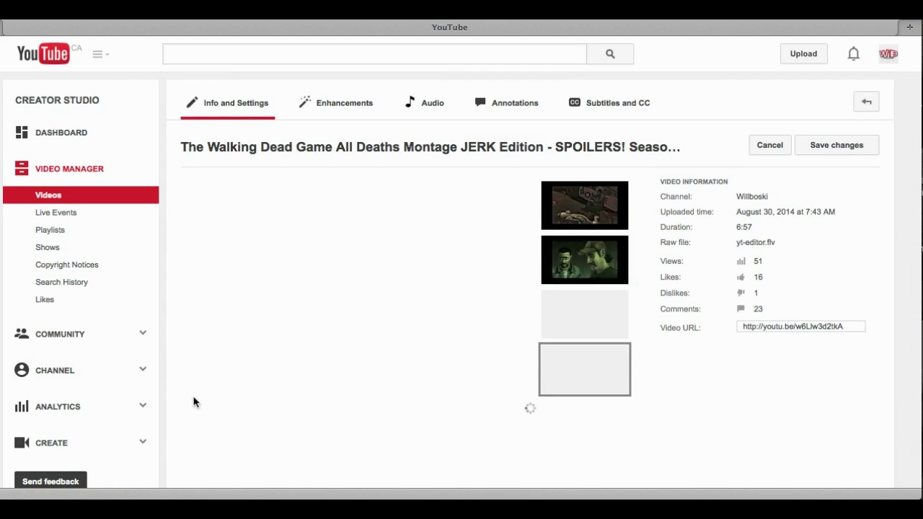
{"action": "scroll", "coordinate": [194, 406], "scroll_direction": "down", "scroll_amount": 1}
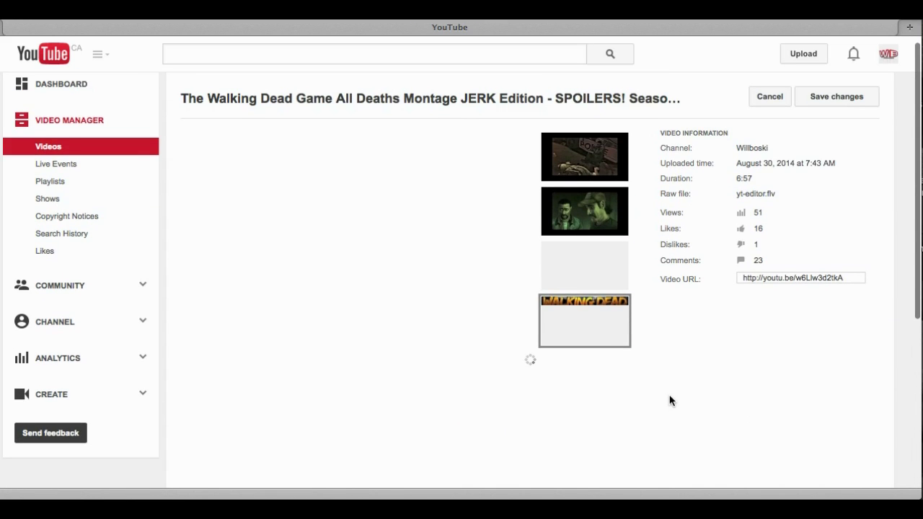
{"action": "scroll", "coordinate": [669, 401], "scroll_direction": "down", "scroll_amount": 4}
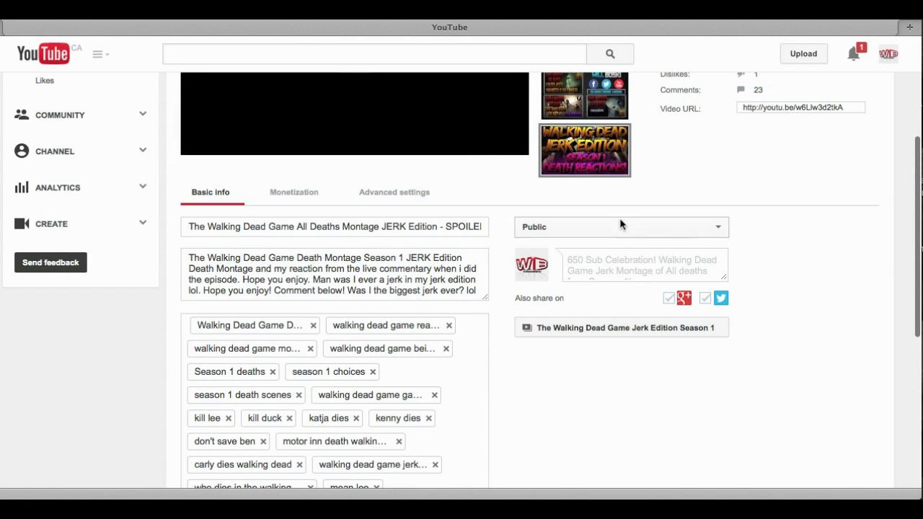
{"action": "scroll", "coordinate": [896, 388], "scroll_direction": "down", "scroll_amount": 3}
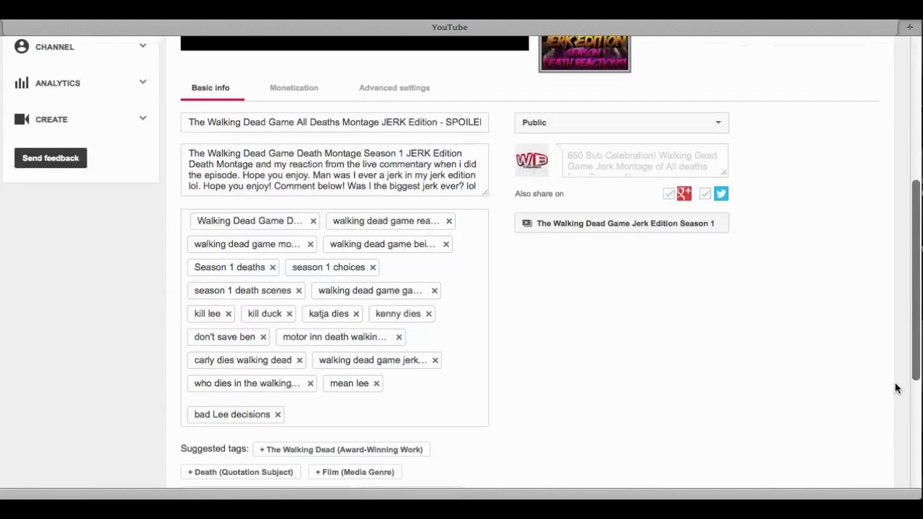
{"action": "scroll", "coordinate": [896, 388], "scroll_direction": "down", "scroll_amount": 5}
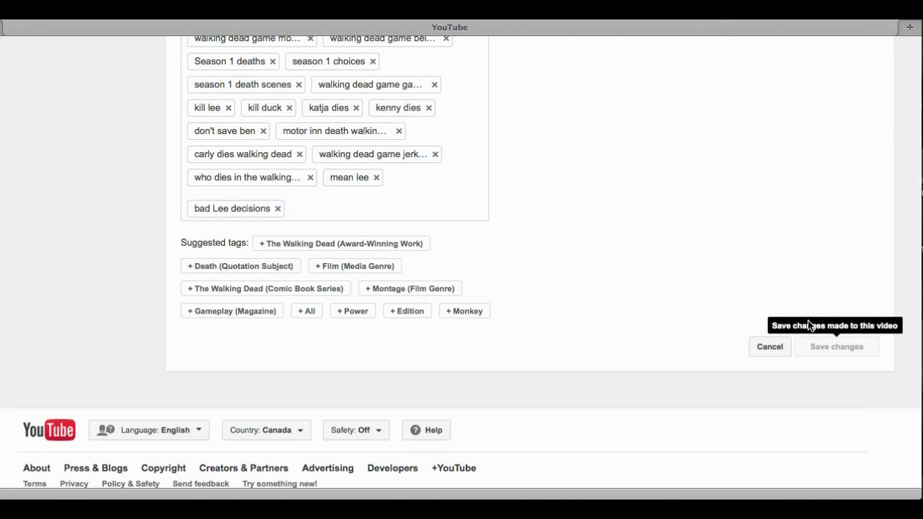
{"action": "scroll", "coordinate": [569, 165], "scroll_direction": "up", "scroll_amount": 10}
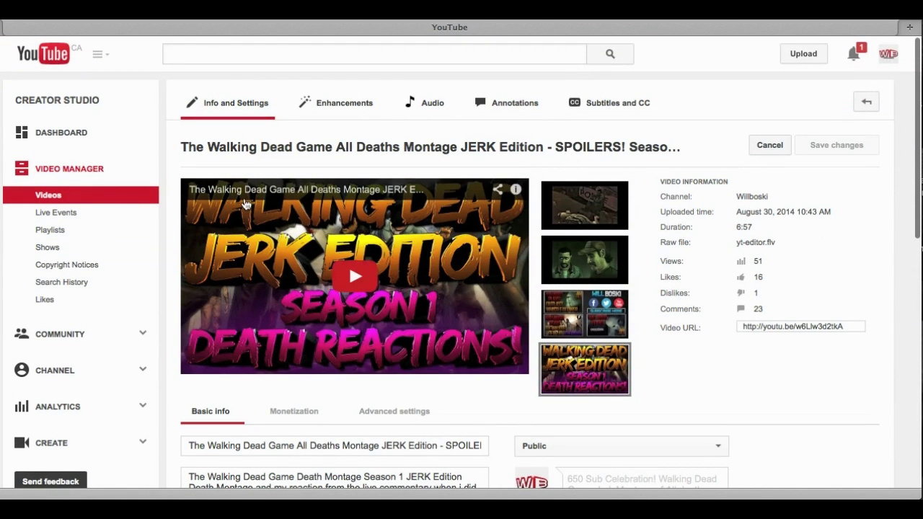
{"action": "left_click", "coordinate": [92, 173]}
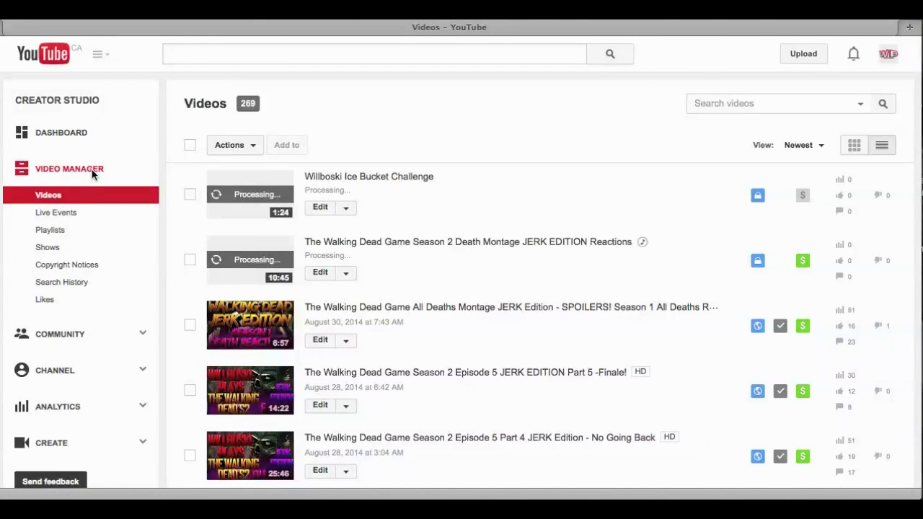